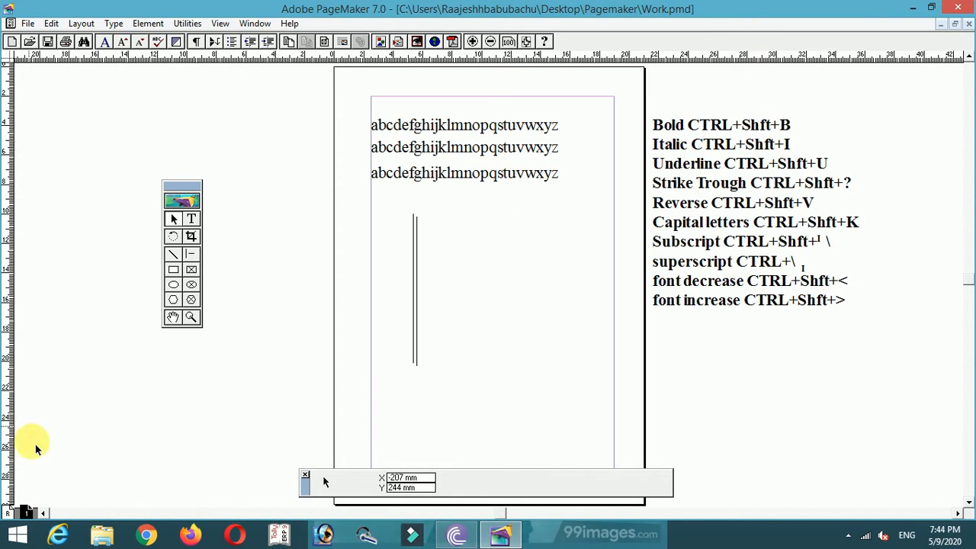
Examine the text controls in paragraph and character view, and highlight the whole formatting shortcut list beside the page.
left_click(192, 219)
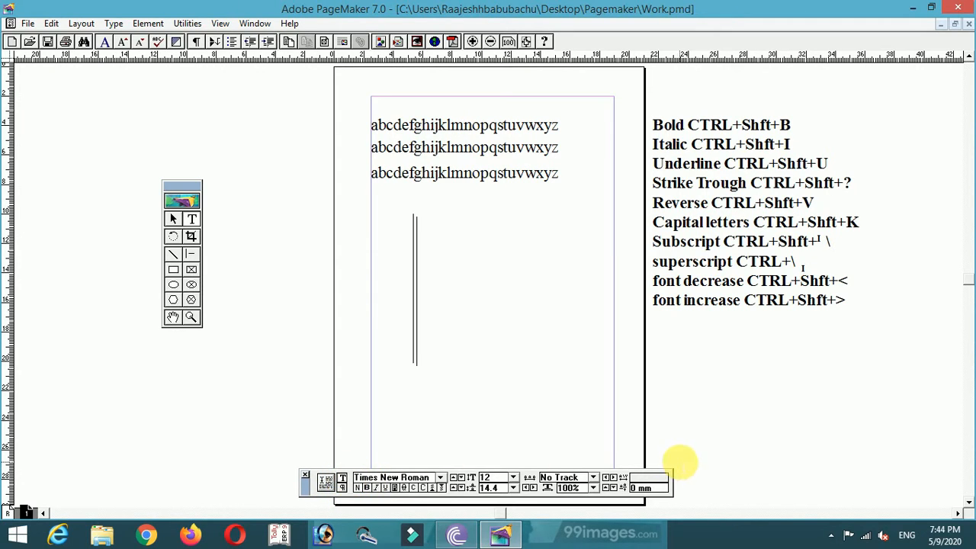
left_click(343, 488)
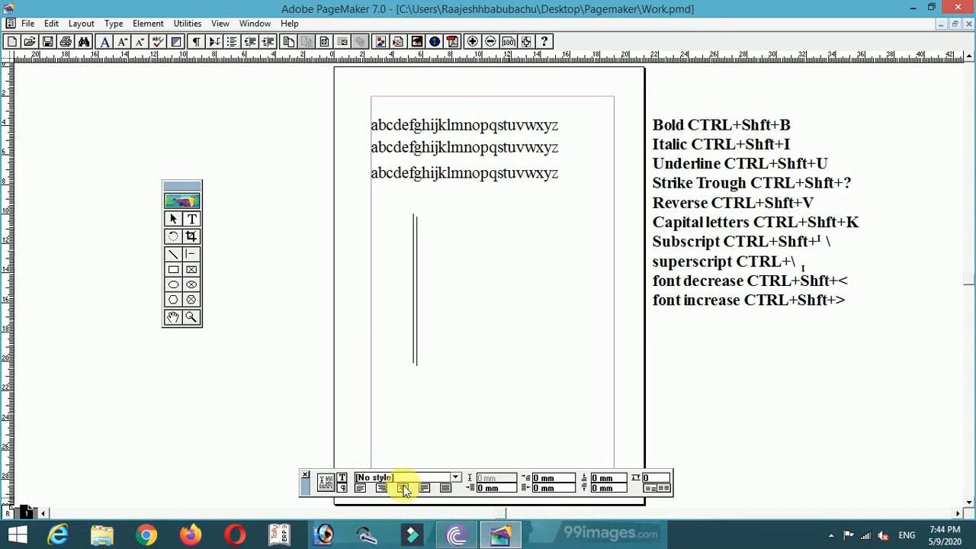
left_click(342, 485)
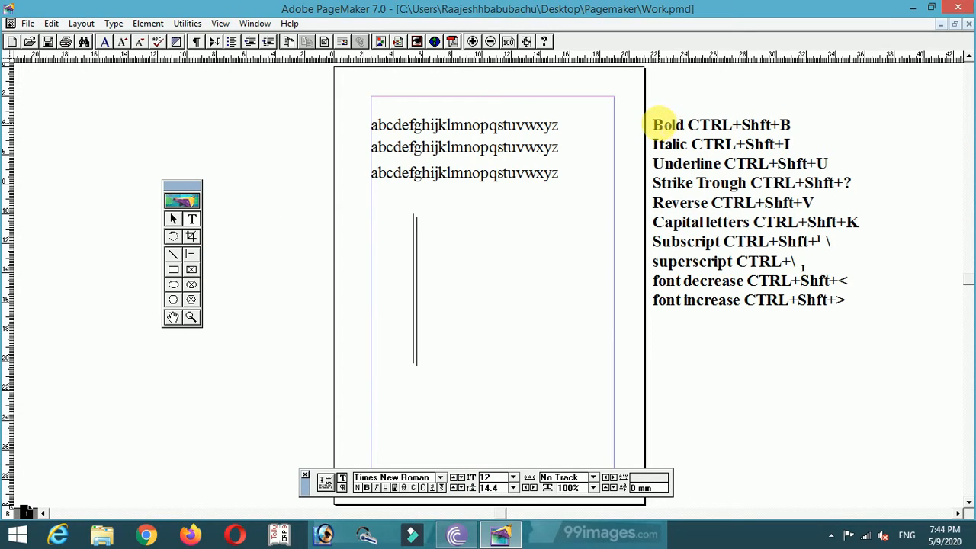
left_click_drag(654, 125, 845, 301)
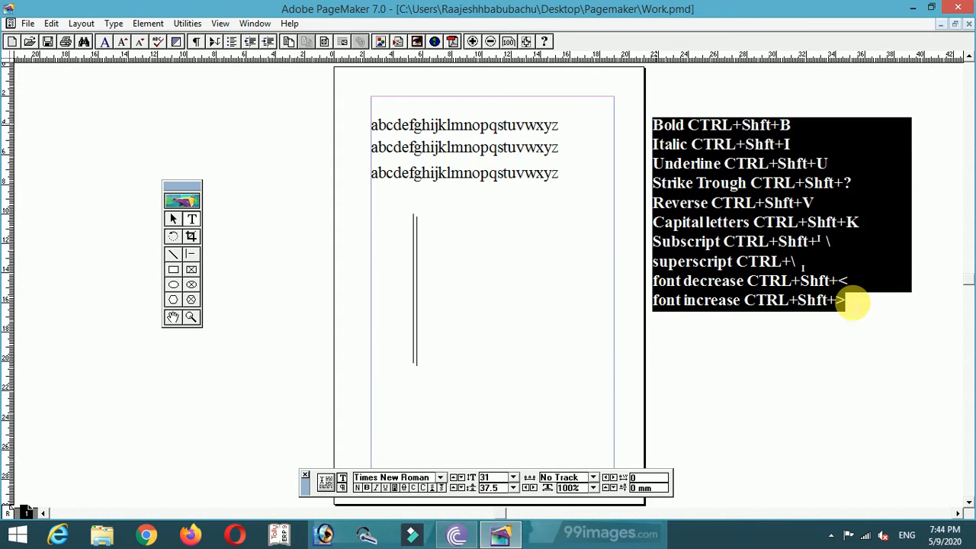
left_click(811, 327)
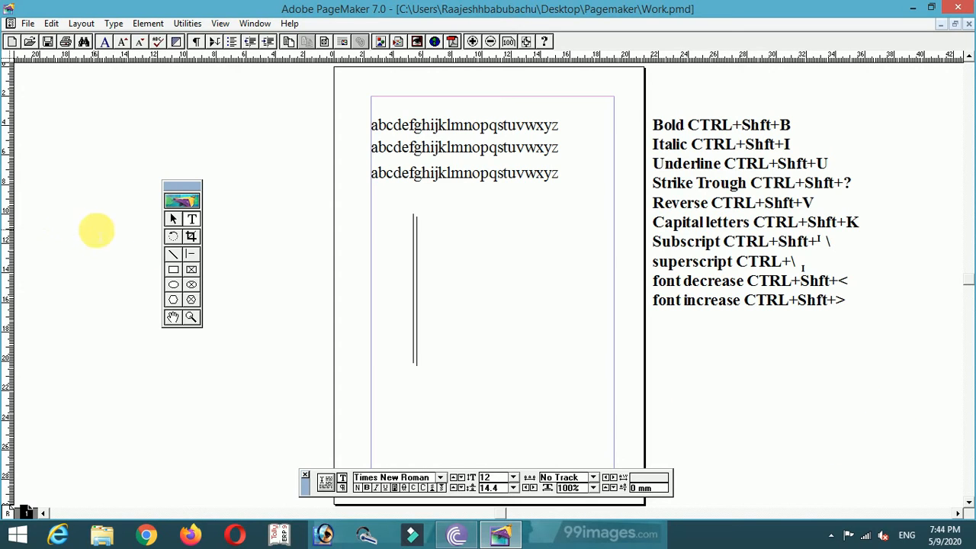
left_click(173, 219)
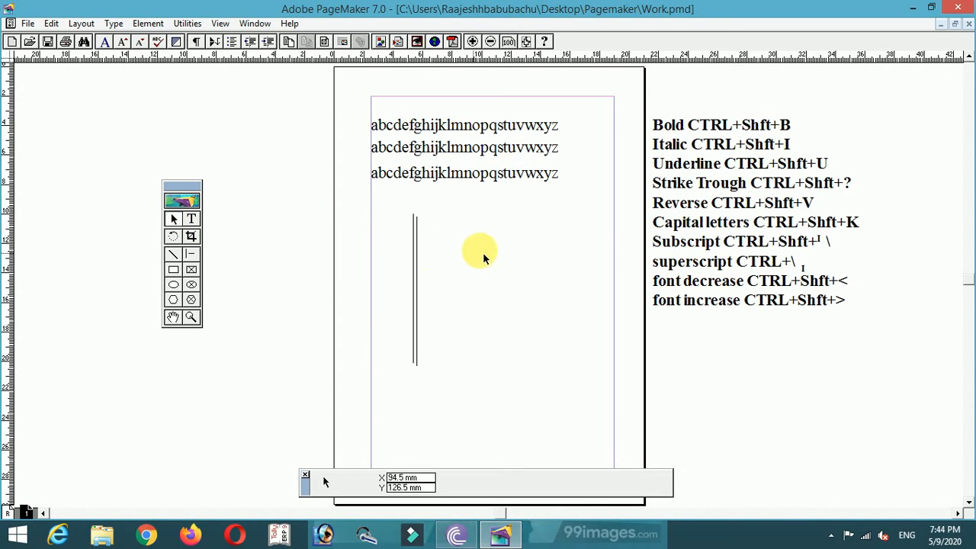
left_click(494, 180)
left_click(493, 225)
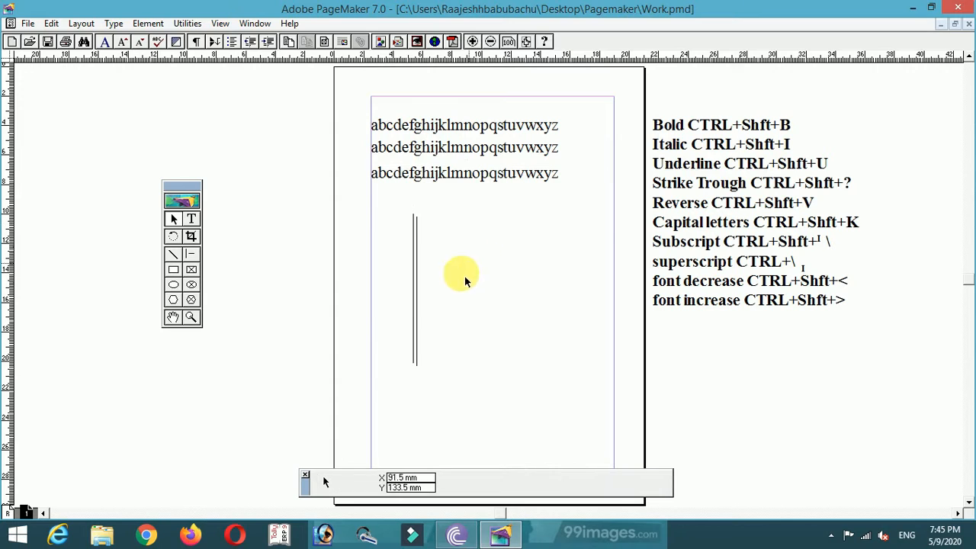
left_click(431, 177)
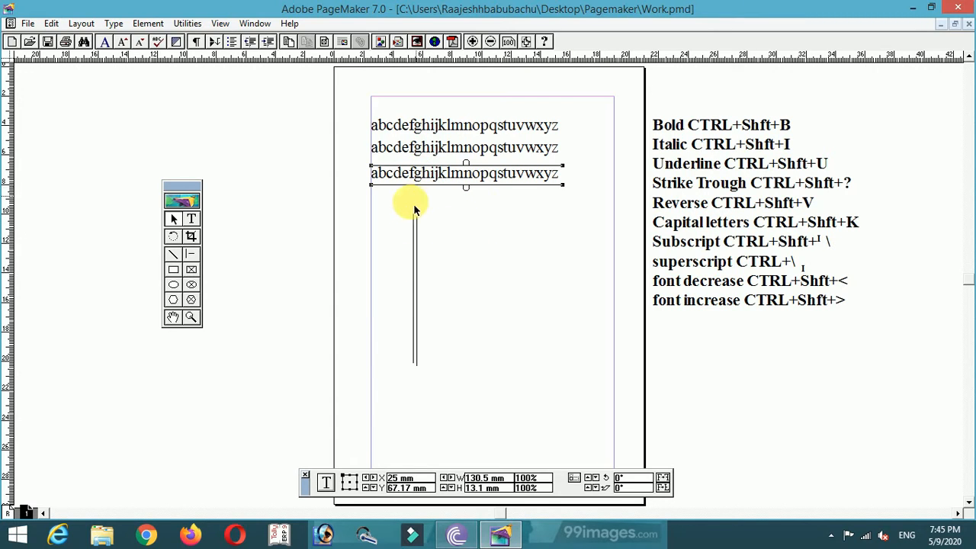
Create a text block about 158.5 mm wide below the vertical lines, enter "j" in it, and select the block.
left_click(192, 219)
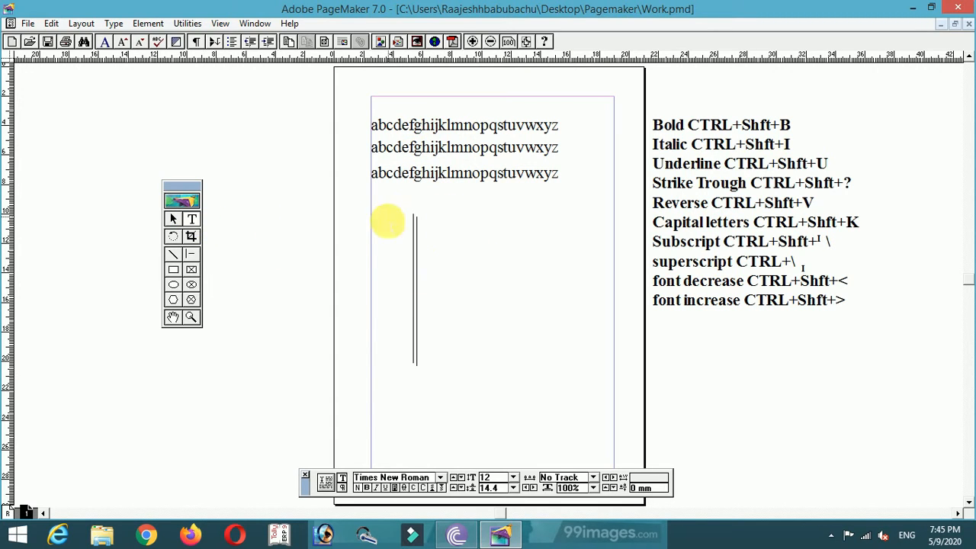
left_click_drag(376, 374, 611, 433)
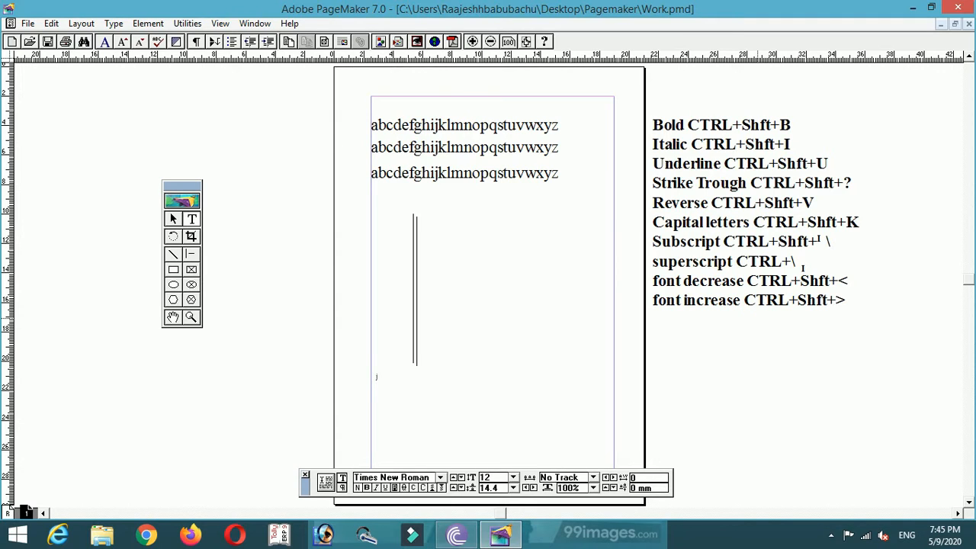
left_click(761, 326)
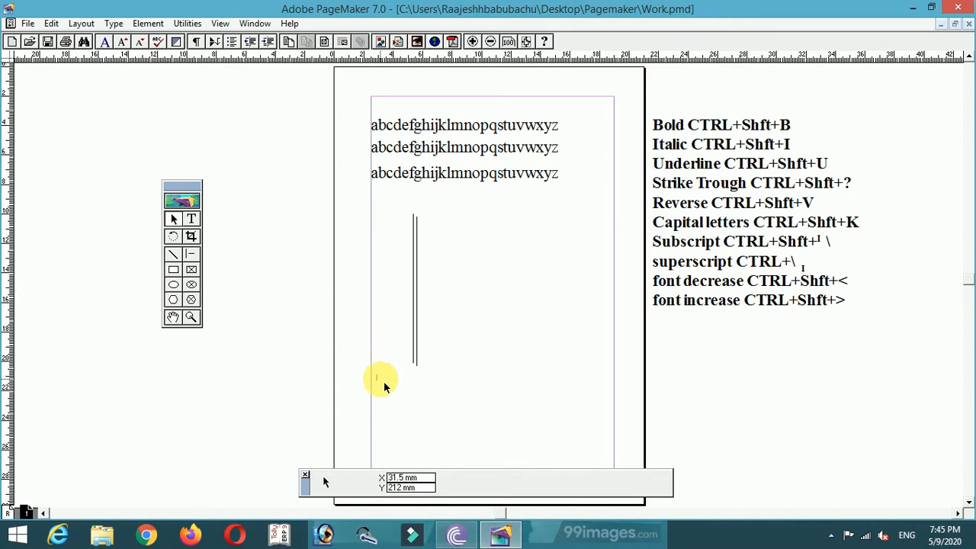
left_click_drag(376, 378, 610, 378)
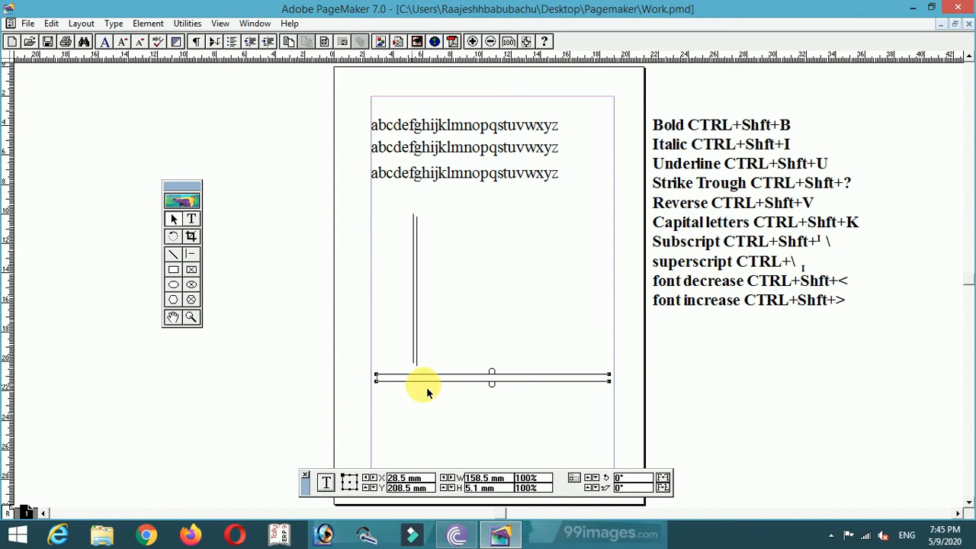
Delete the small text block containing "j" and undo the deletion.
key("Delete")
key("ctrl+z")
key("ctrl+z")
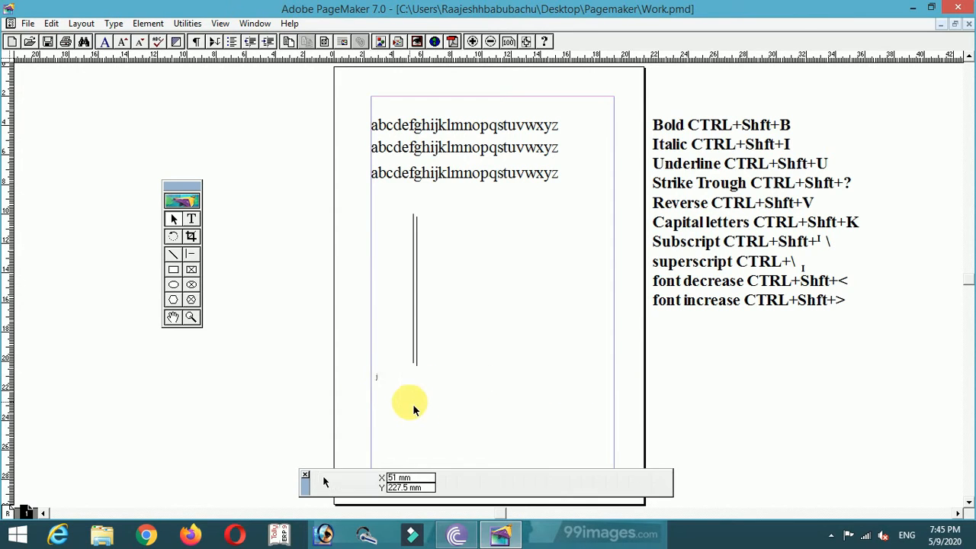
key("ctrl+z")
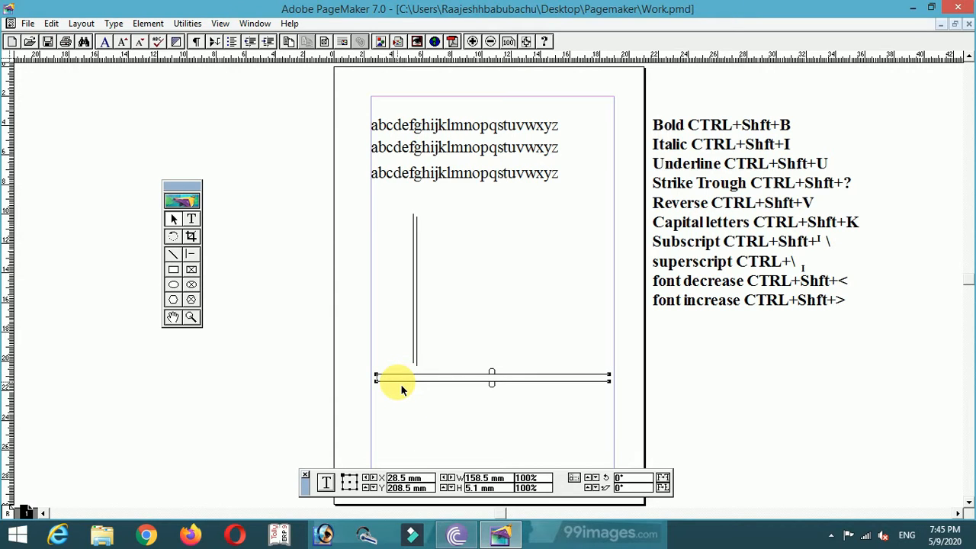
Enter four short lines of filler letters in the small text block and move it up the page along the left margin.
left_click(191, 220)
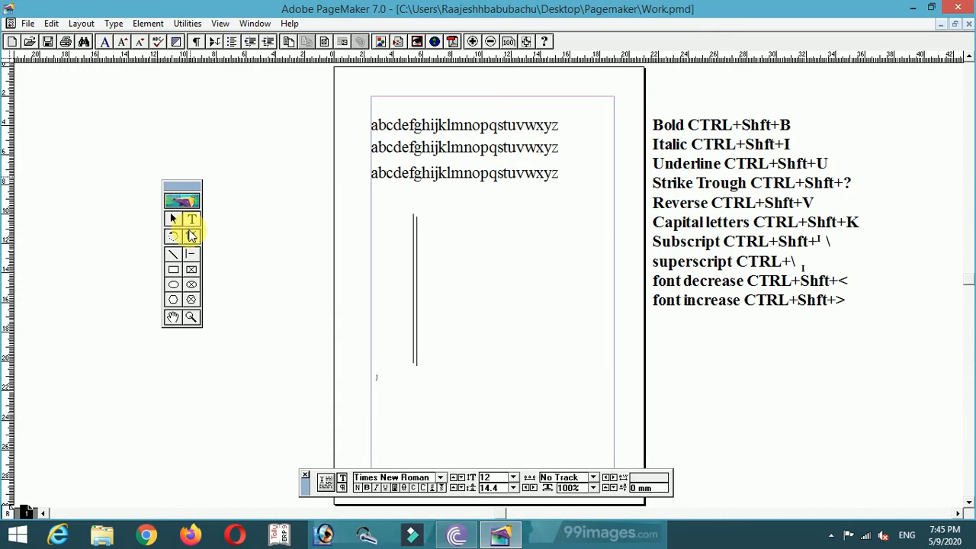
left_click(376, 377)
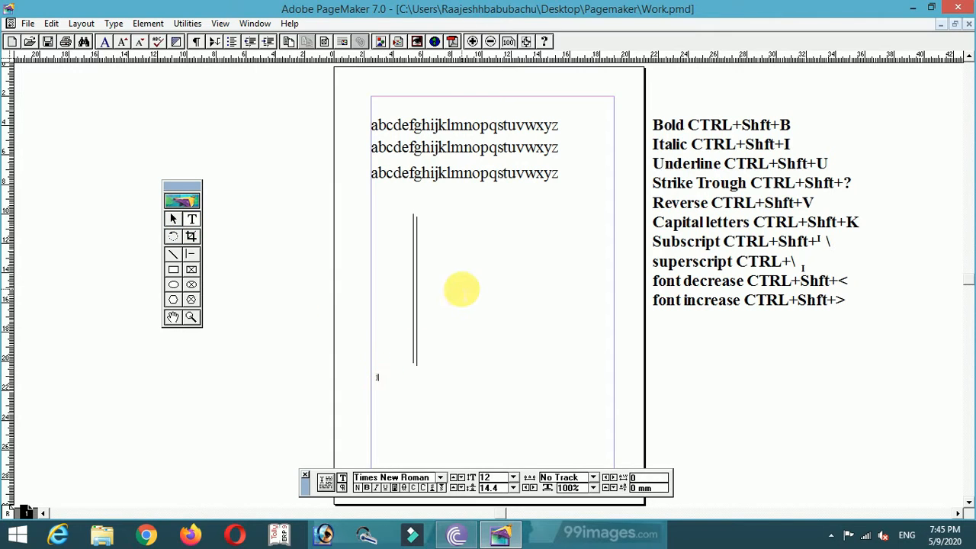
type("jjkkkkjjjkdjkdjjkdjkd")
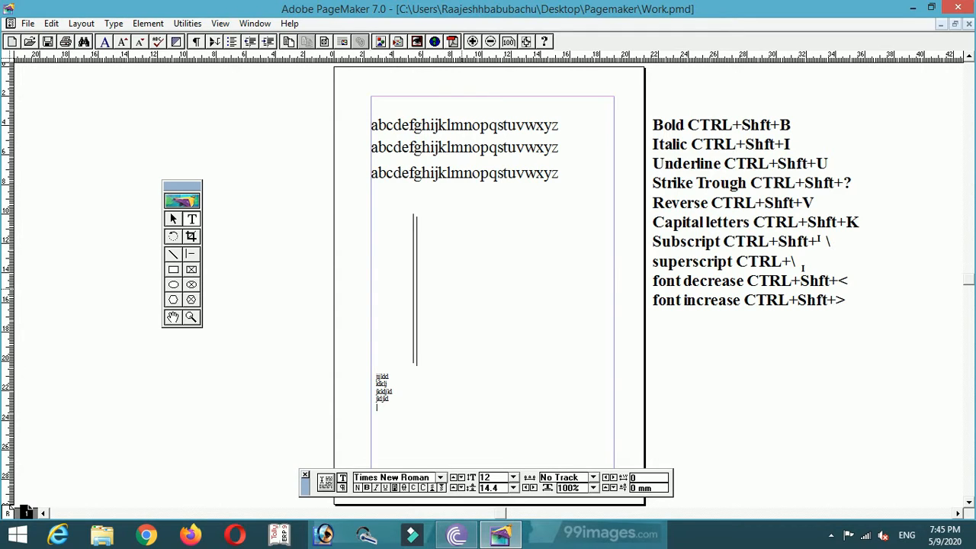
key("F9")
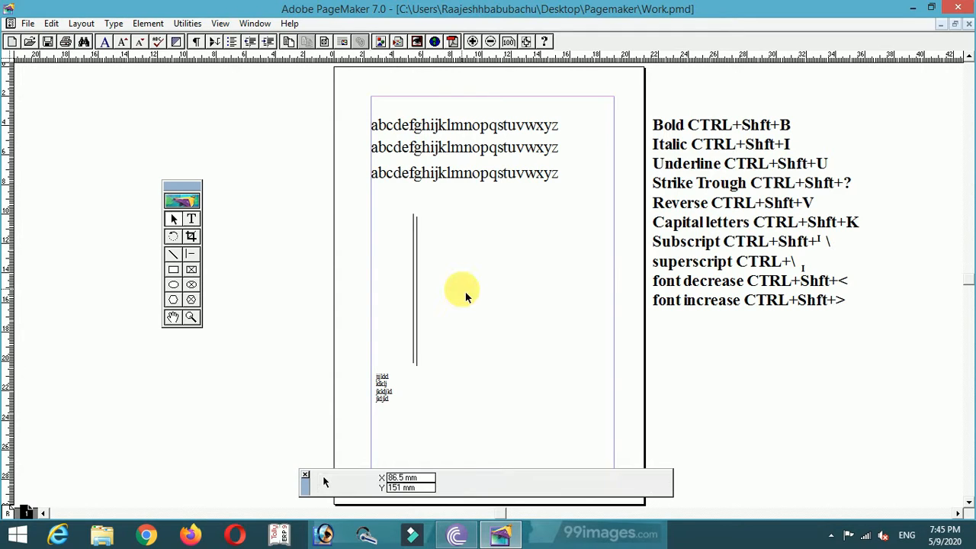
left_click_drag(385, 389, 380, 246)
Move the pair of vertical lines off the page to the pasteboard below the shortcut list.
left_click_drag(390, 207, 470, 402)
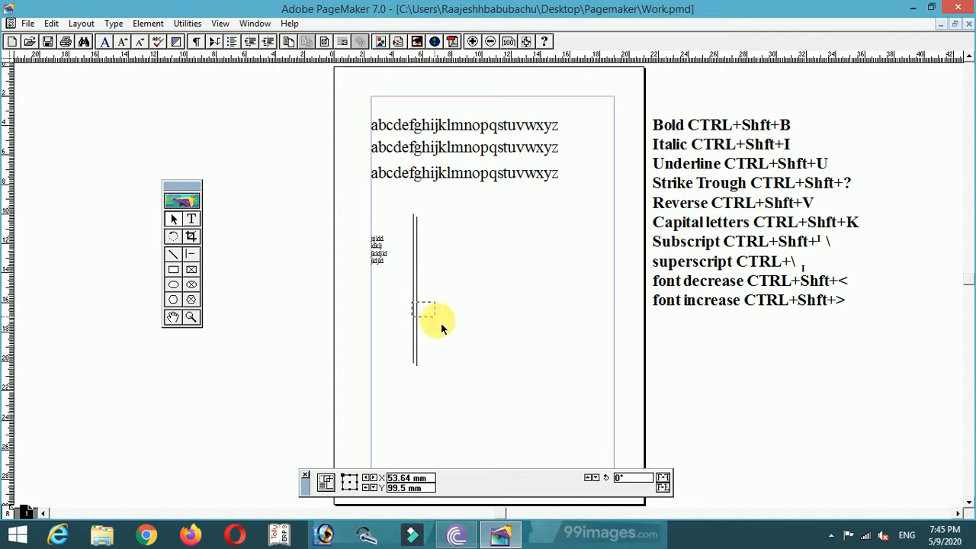
left_click_drag(392, 196, 476, 414)
left_click_drag(421, 326, 803, 415)
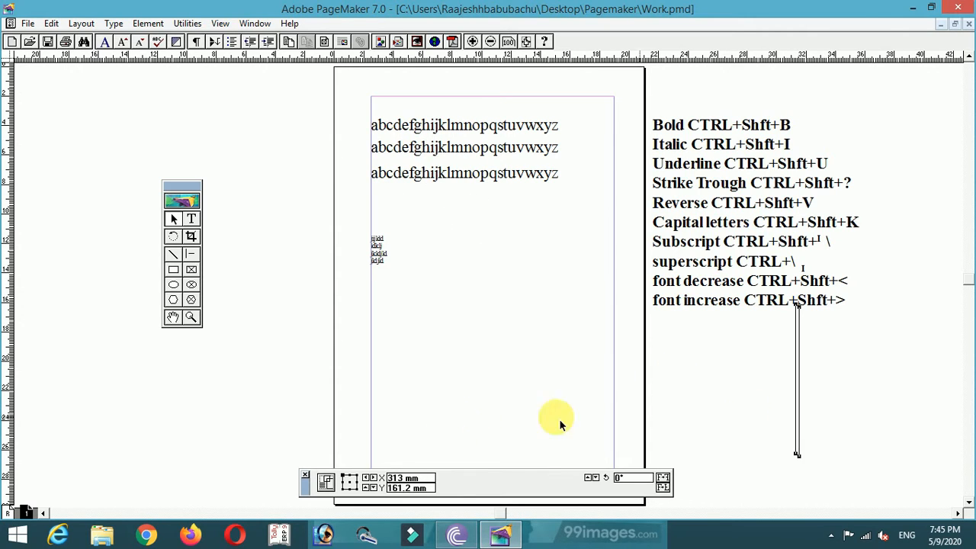
left_click(403, 260)
left_click_drag(607, 270, 621, 305)
left_click(519, 333)
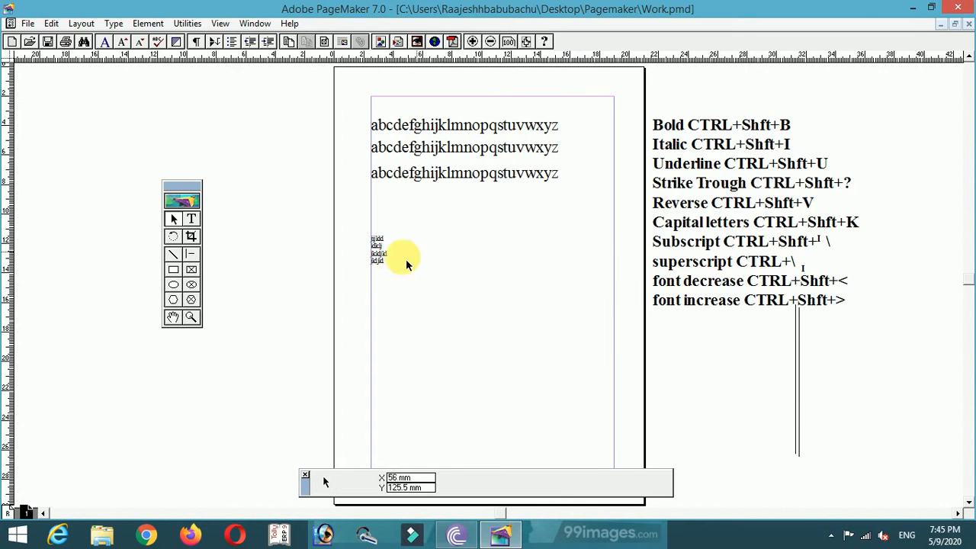
Repeat the four filler lines eight times by pasting, and move the resulting column up to start below the alphabet lines.
left_click(192, 220)
left_click(420, 255)
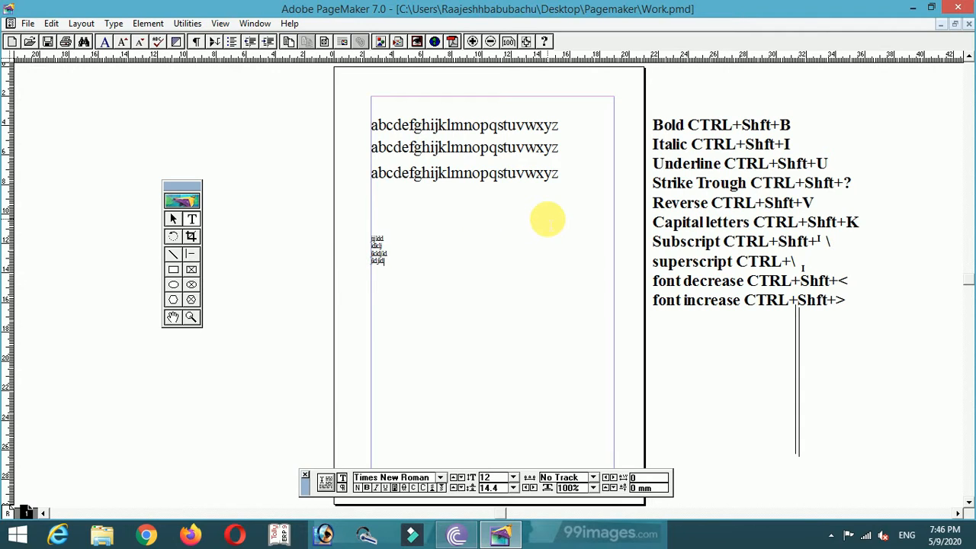
key("ctrl+a")
key("ctrl+v")
key("ctrl+v")
key("ctrl+v")
key("ctrl+v")
key("ctrl+v")
key("ctrl+v")
key("ctrl+v")
key("ctrl+v")
key("F9")
left_click(401, 304)
left_click_drag(402, 331, 402, 286)
Delete the second and third alphabet lines, keeping only the first one on the page.
left_click(509, 177)
left_click(508, 152)
left_click(505, 130)
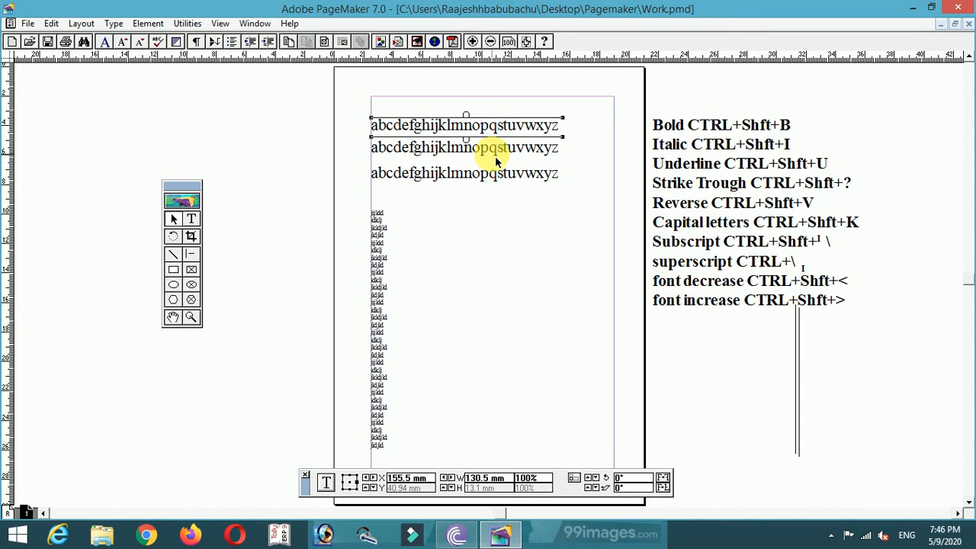
left_click(496, 172)
left_click(524, 148)
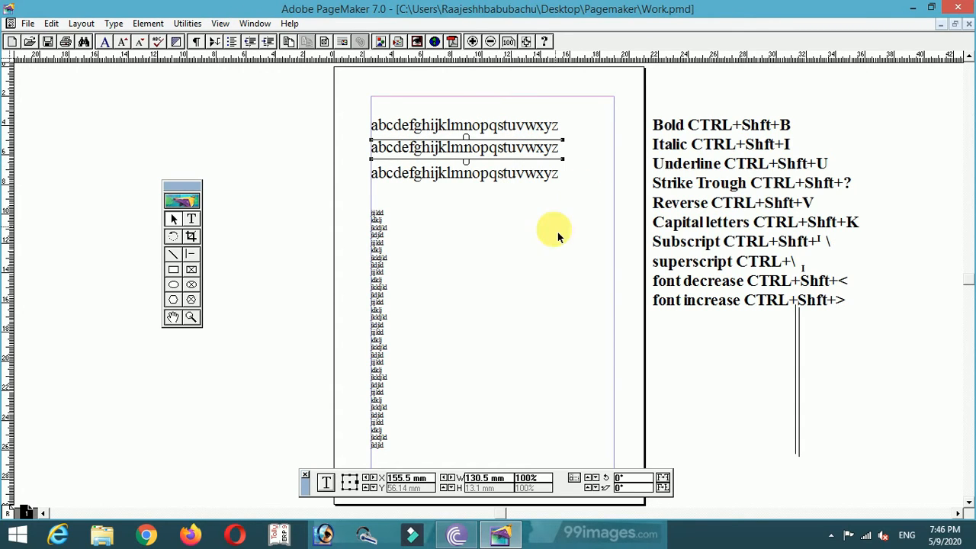
left_click_drag(318, 123, 606, 197)
key("Delete")
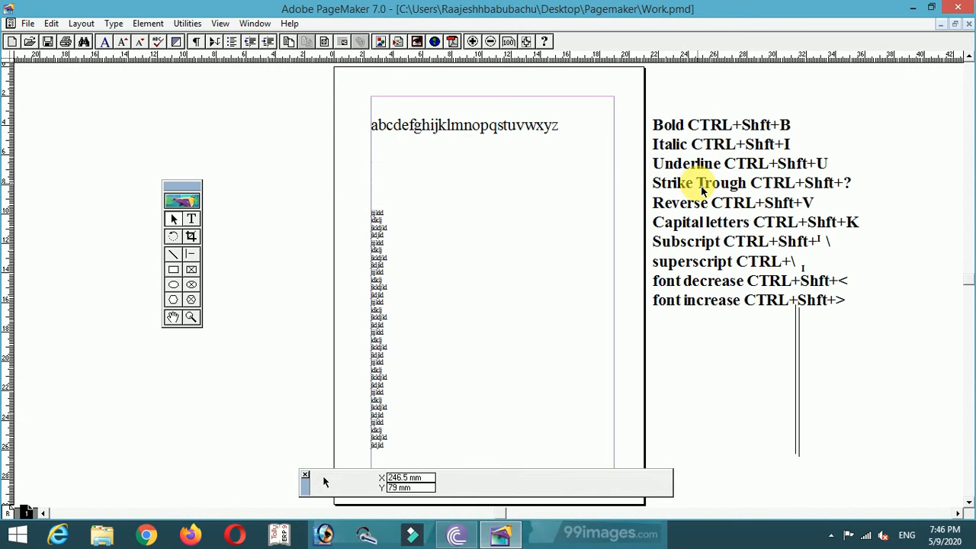
Try pasting an offset copy of the alphabet line and nudging it down 6 mm, and delete the copy.
left_click(515, 128)
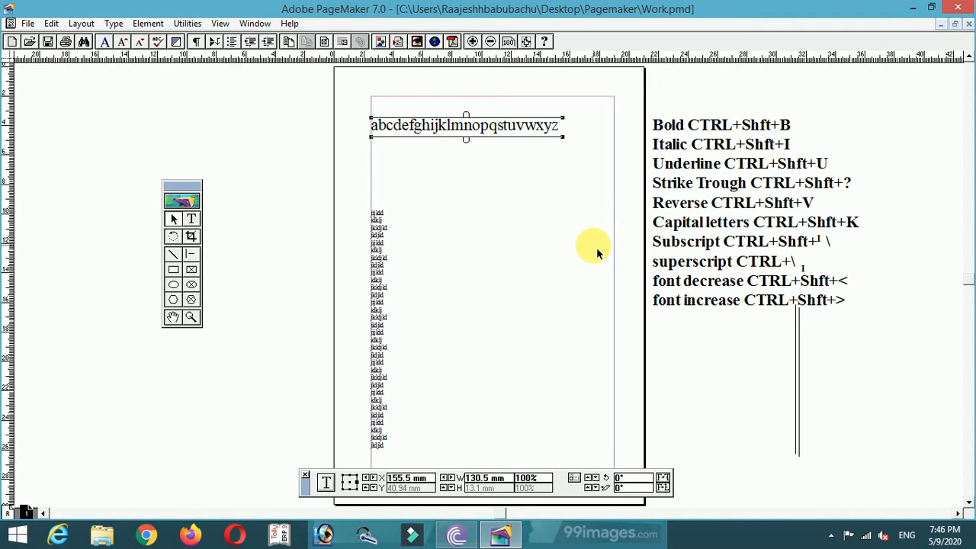
key("ctrl+v")
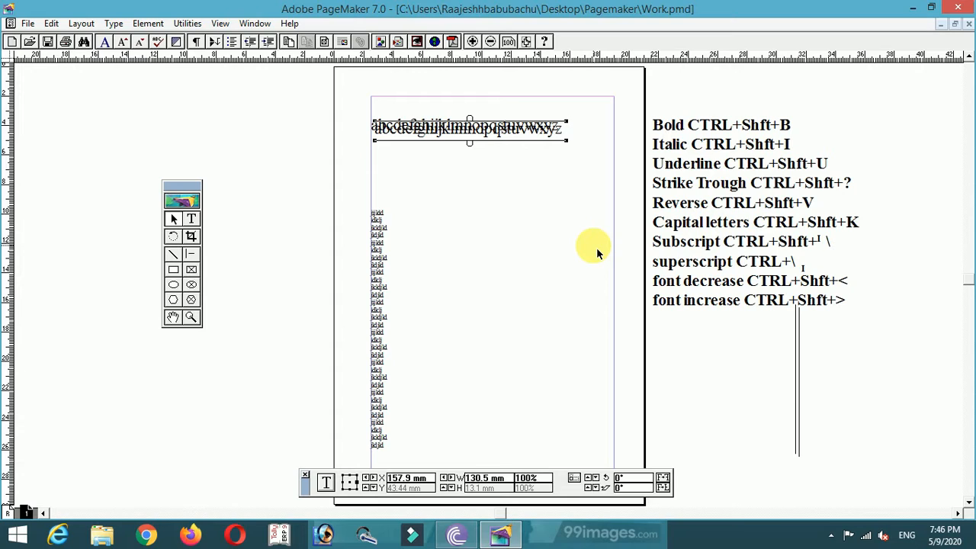
key("Down")
key("Down")
key("Down")
key("Down")
key("Down")
key("Down")
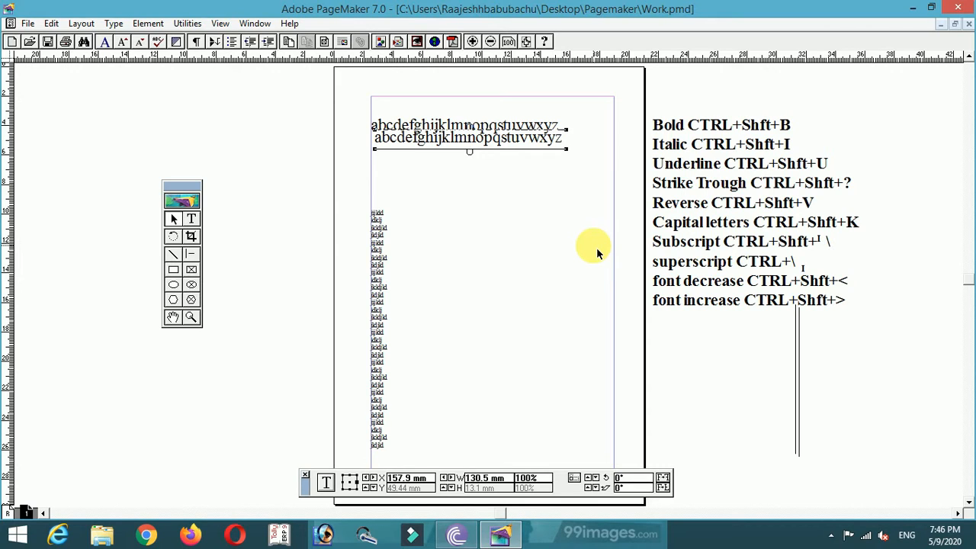
key("Delete")
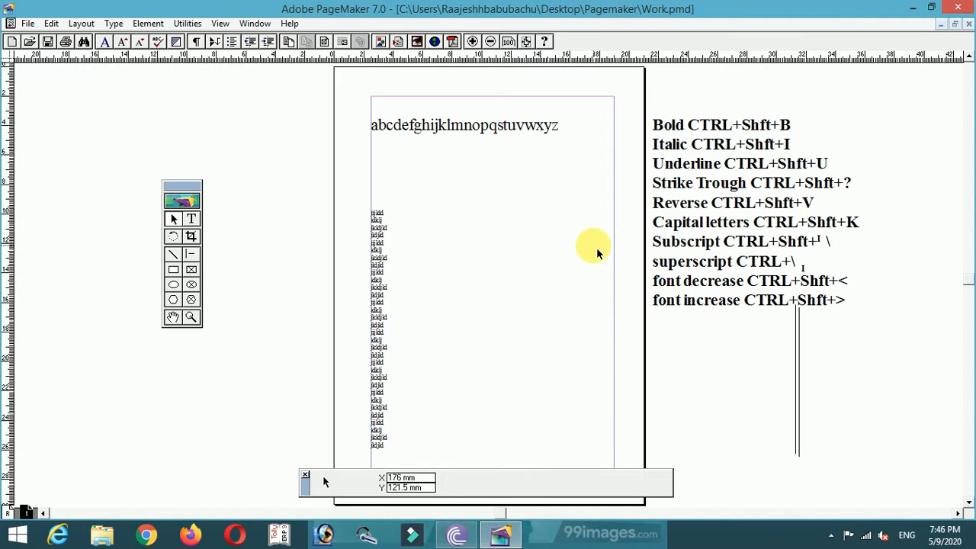
Duplicate the alphabet line twice directly below the original, keeping both copies aligned to the left margin.
left_click(514, 128)
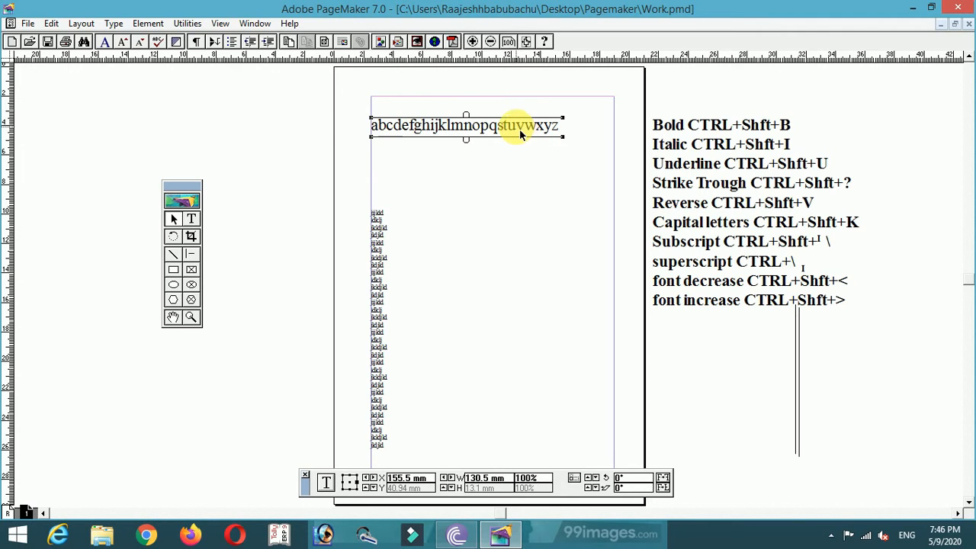
left_click_drag(521, 131, 514, 179)
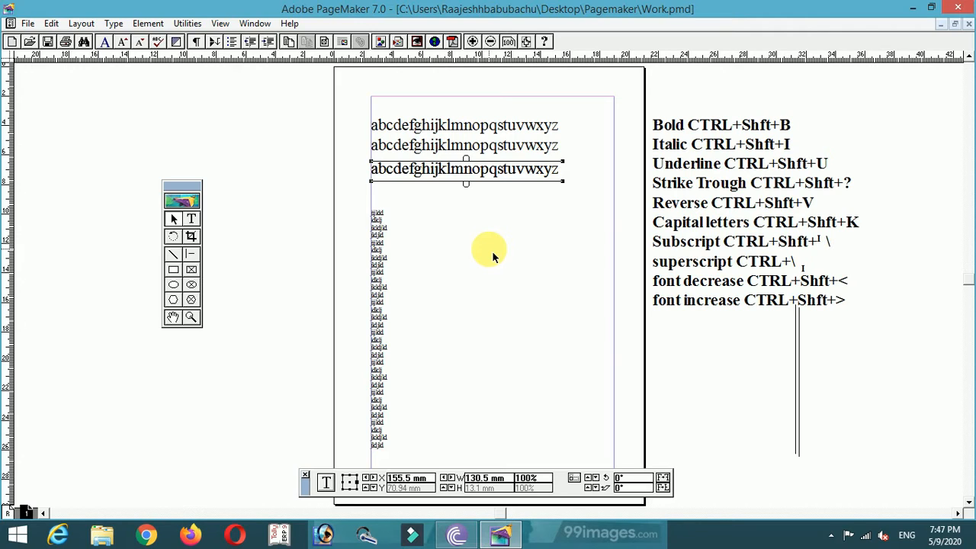
Nudge the extra copy of the third alphabet line down about 9 mm and delete it.
key("Down")
key("Down")
key("Down")
key("Down")
key("Down")
key("Down")
key("Down")
key("Down")
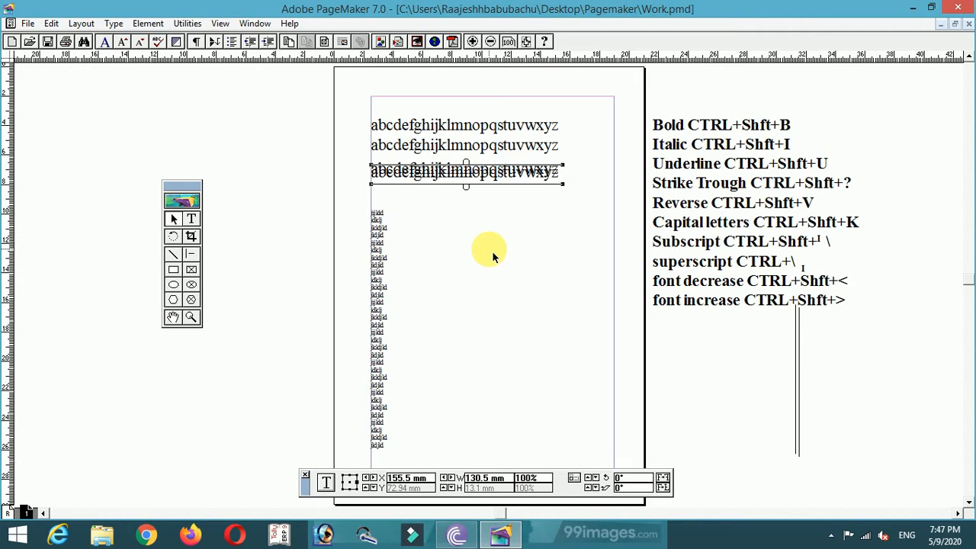
key("Down")
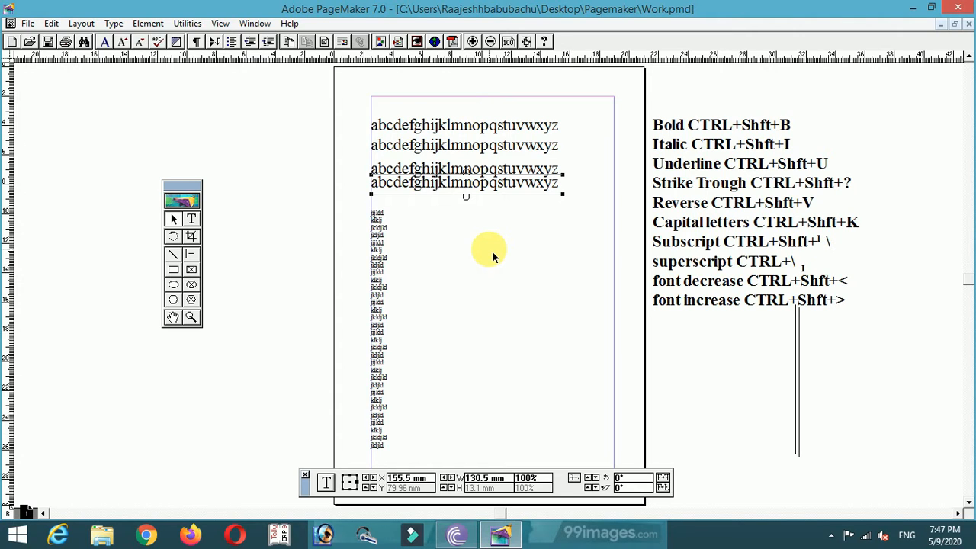
key("Delete")
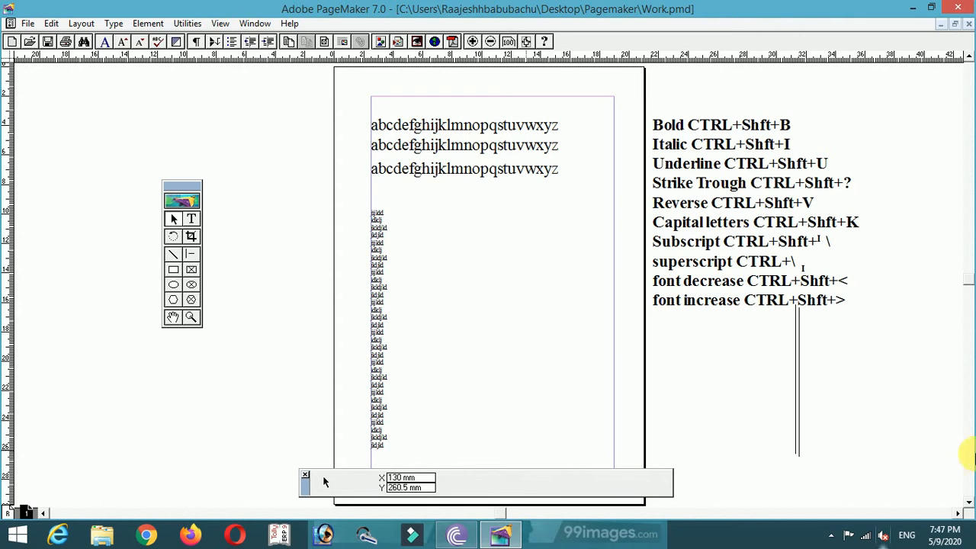
Delete the text block of small filler lines below the three alphabet lines.
left_click(192, 220)
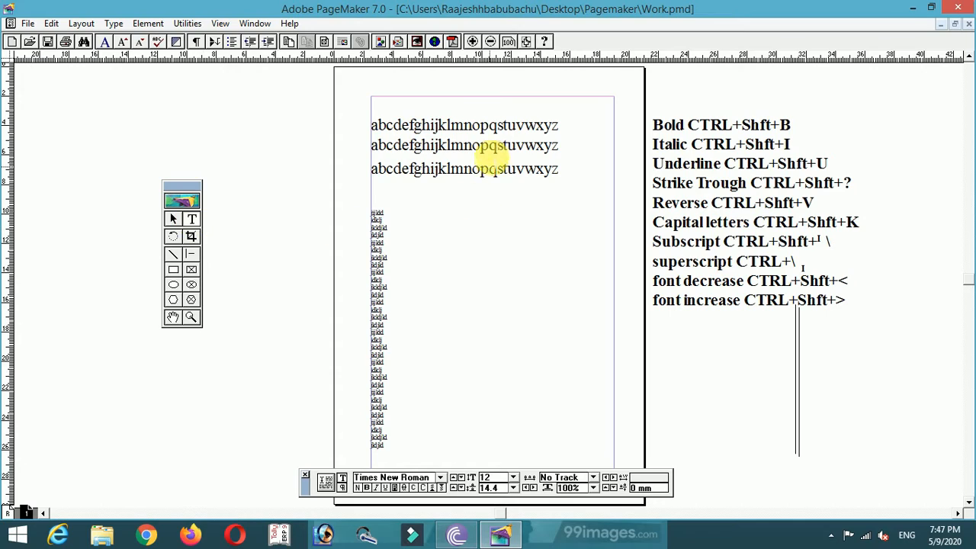
left_click(177, 218)
left_click(390, 295)
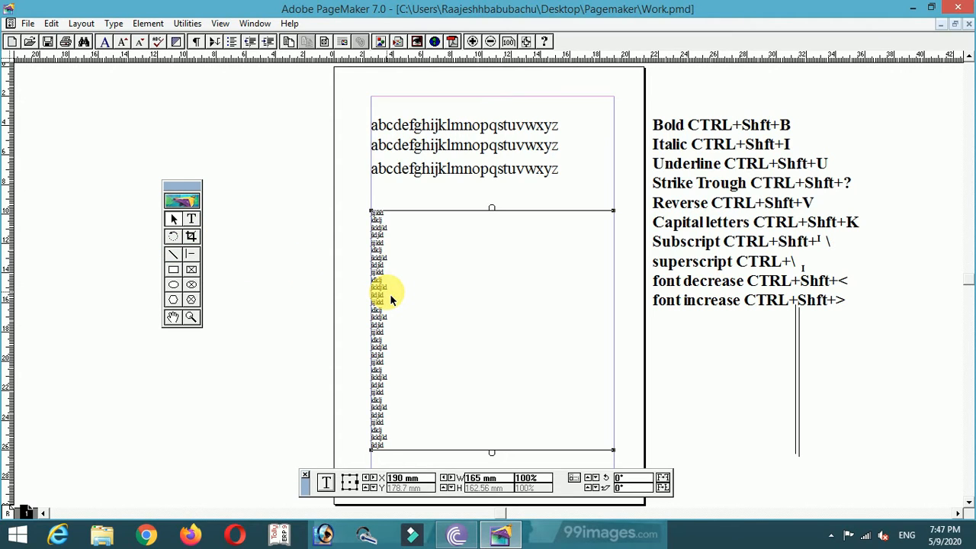
key("Delete")
Format the entire third alphabet line as bold, italic, underlined and strikethrough.
left_click(460, 169)
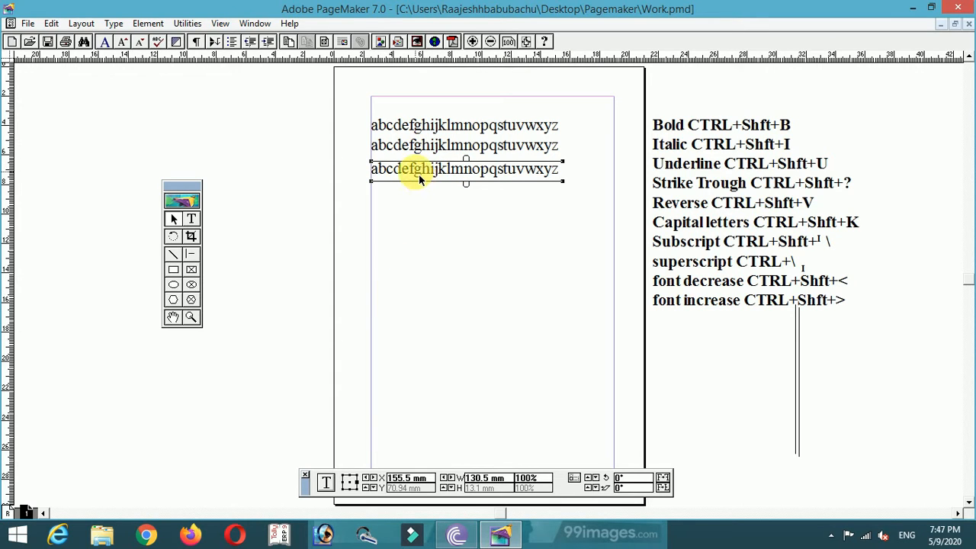
double_click(418, 174)
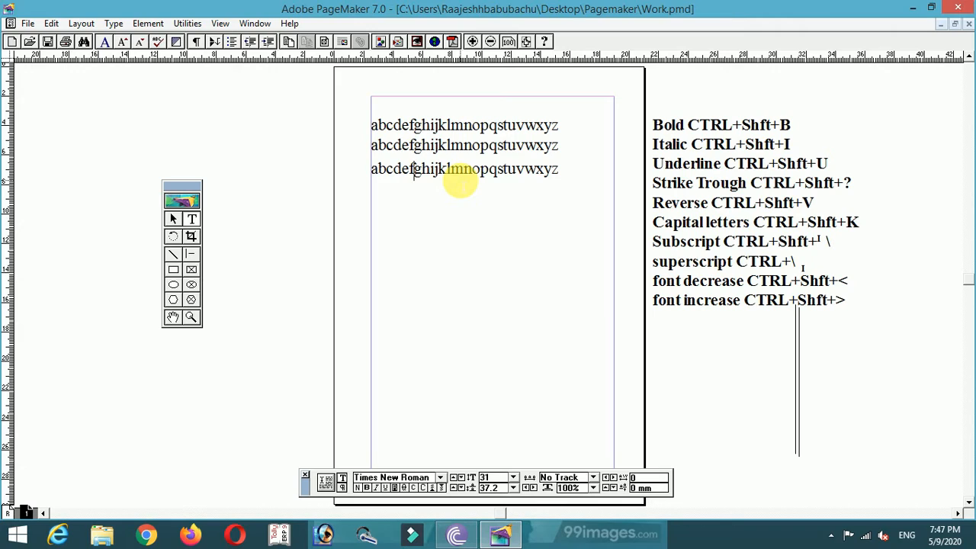
key("ctrl+a")
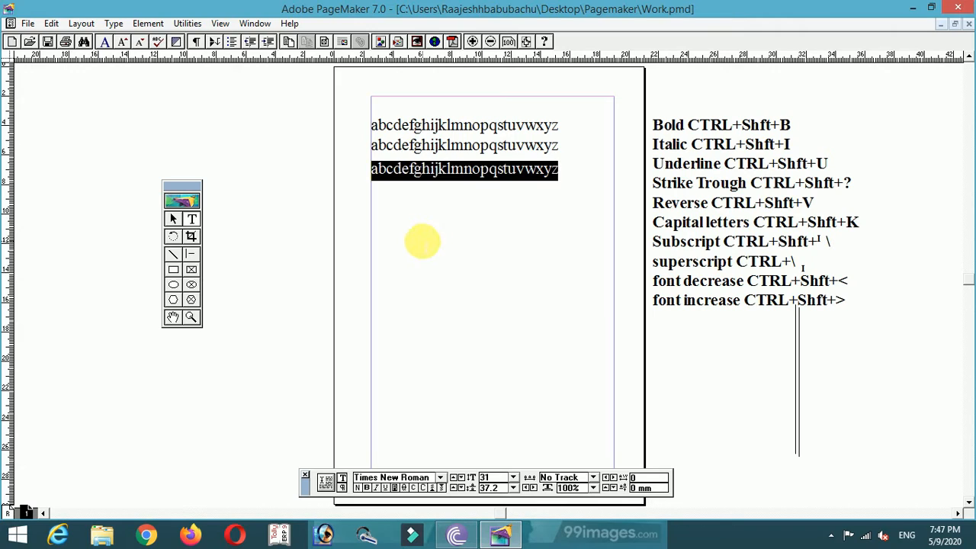
left_click(366, 488)
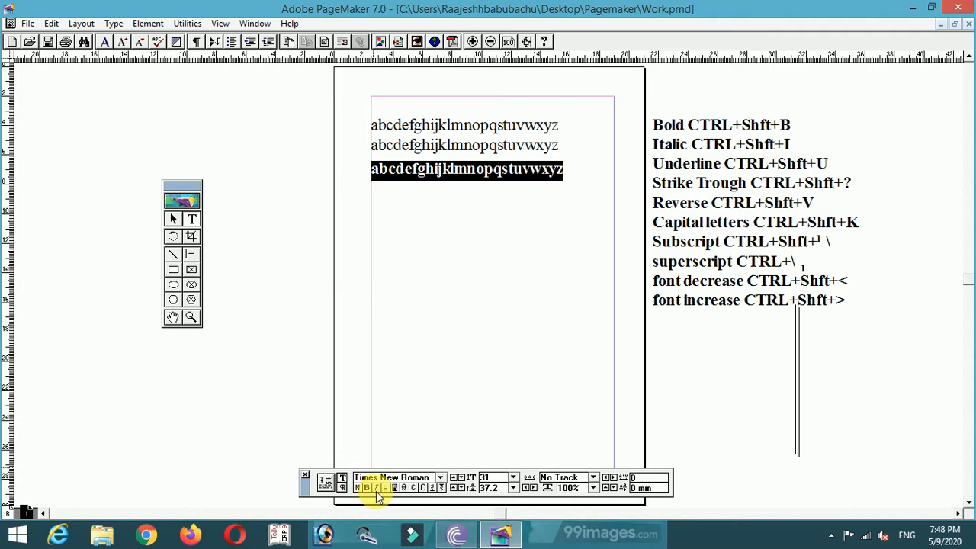
left_click(376, 488)
left_click(384, 488)
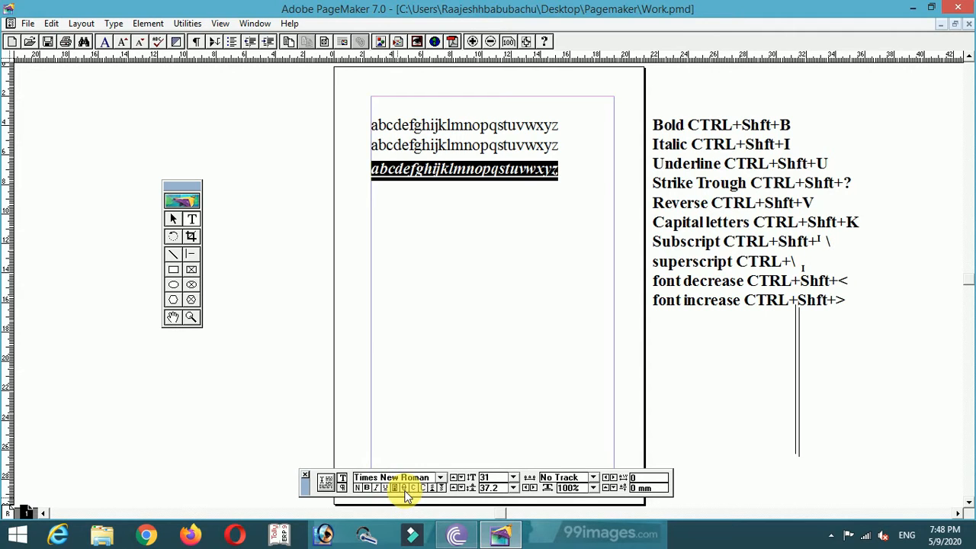
left_click(404, 488)
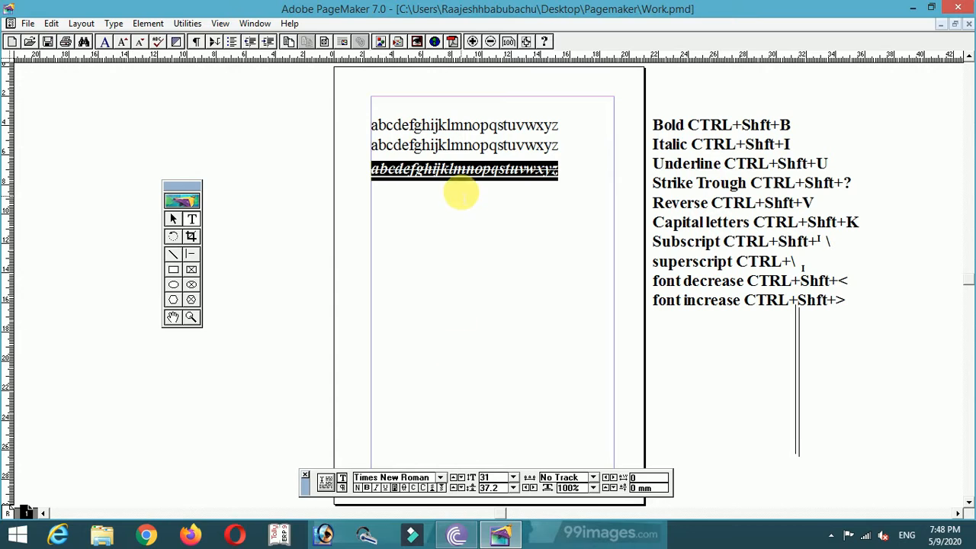
Remove the strikethrough from the letters j to z in the third alphabet line.
left_click(456, 170)
left_click_drag(437, 169, 573, 183)
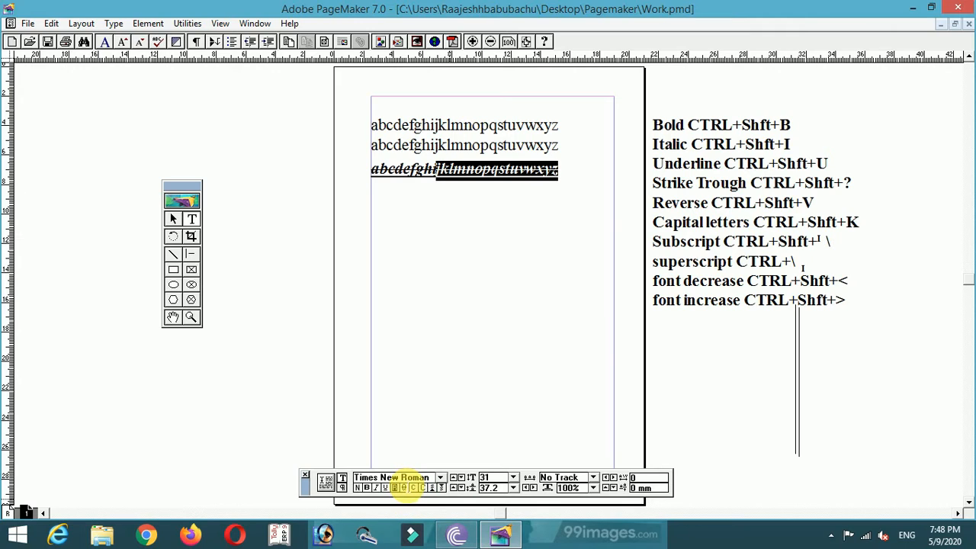
left_click(403, 489)
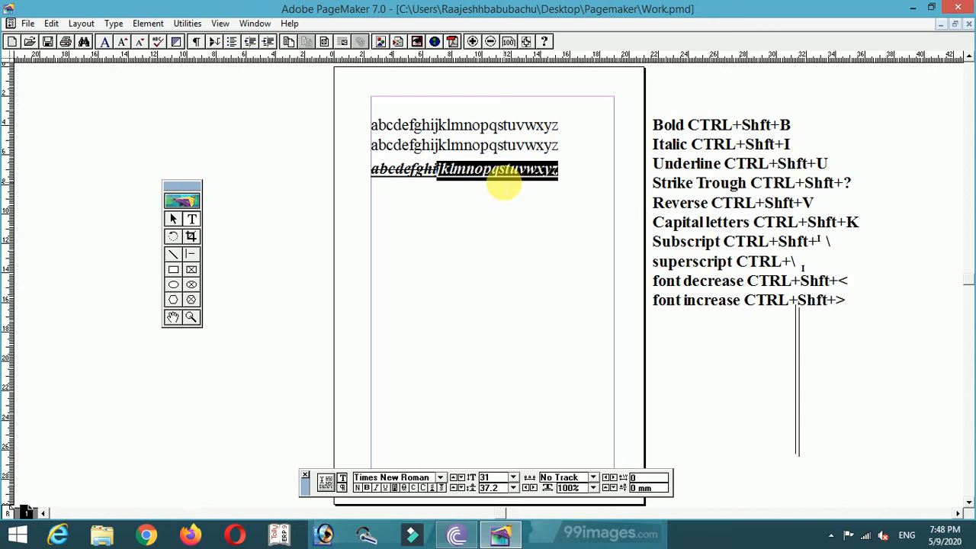
left_click(497, 186)
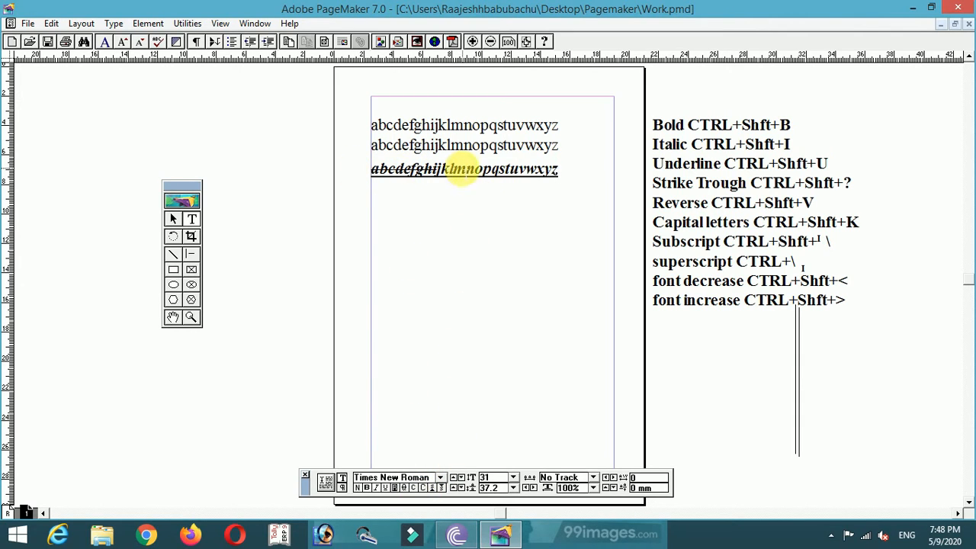
Apply all caps to the letters q to z in the third alphabet line.
left_click_drag(493, 169, 577, 180)
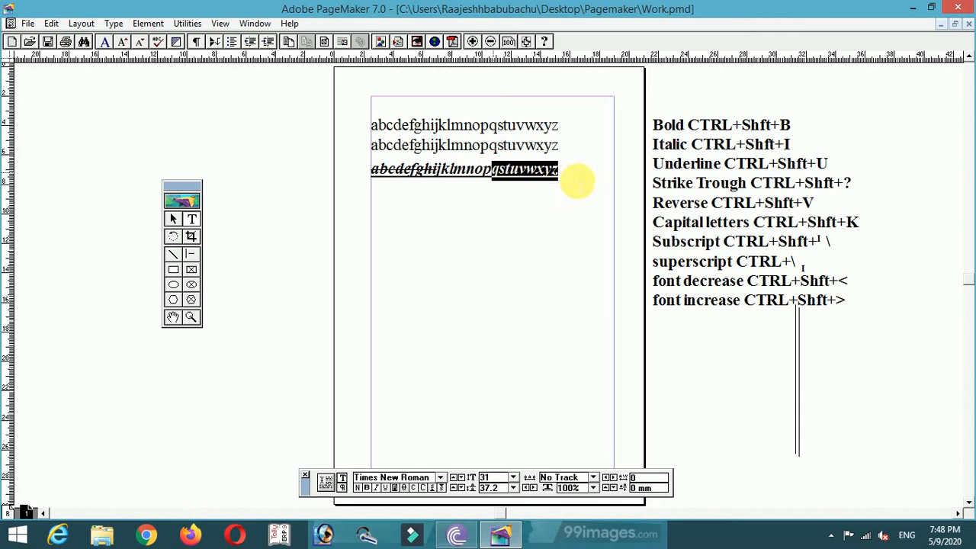
left_click(423, 488)
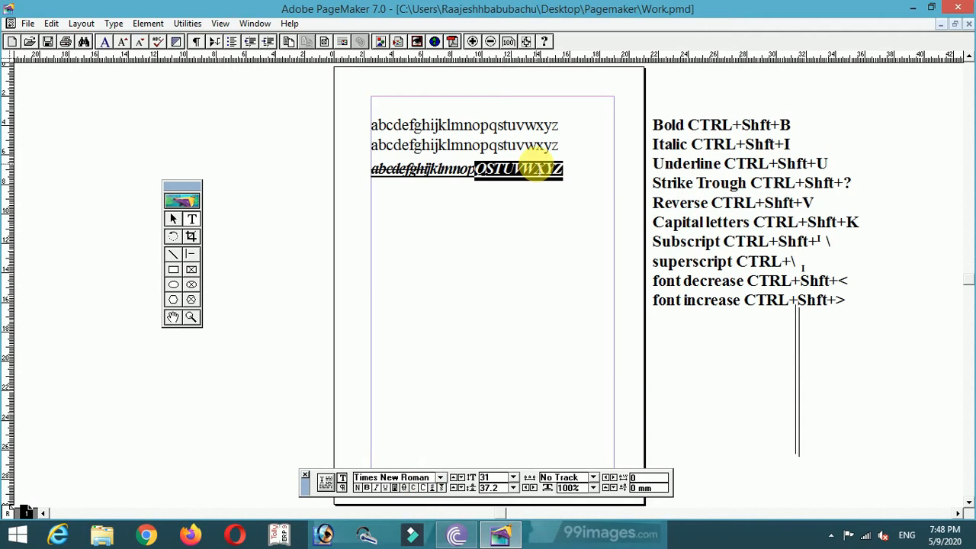
left_click(536, 169)
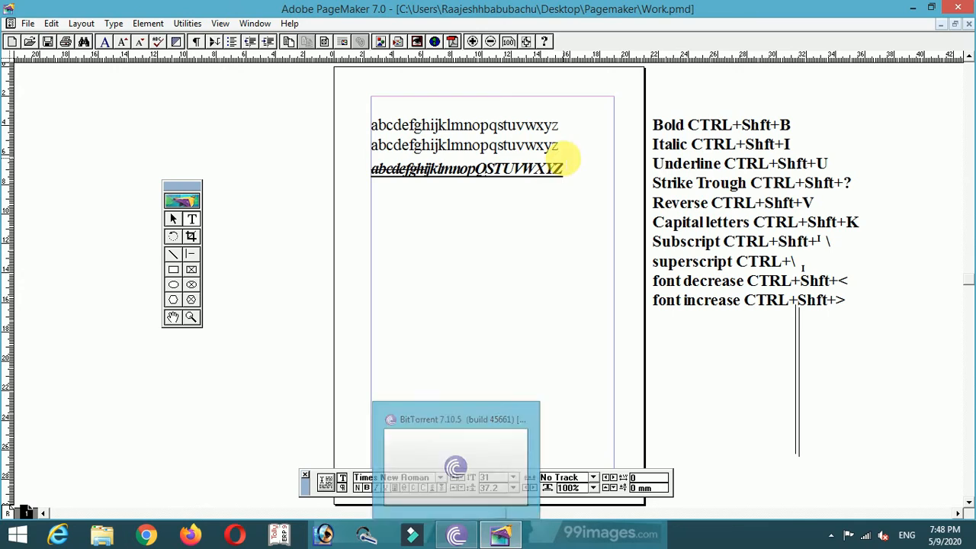
Set the final Z of the third alphabet line to superscript, and change it to subscript.
left_click(553, 170)
left_click_drag(558, 169, 565, 169)
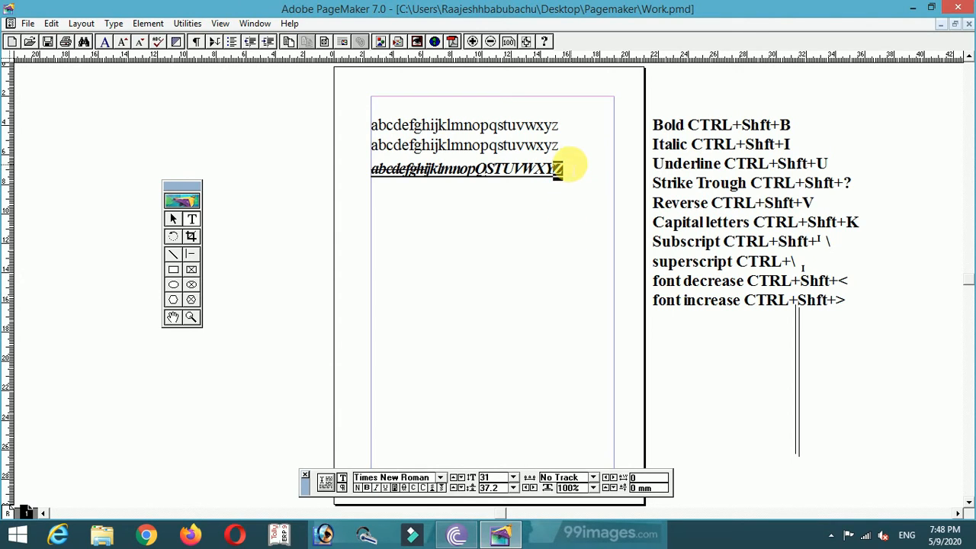
left_click(431, 489)
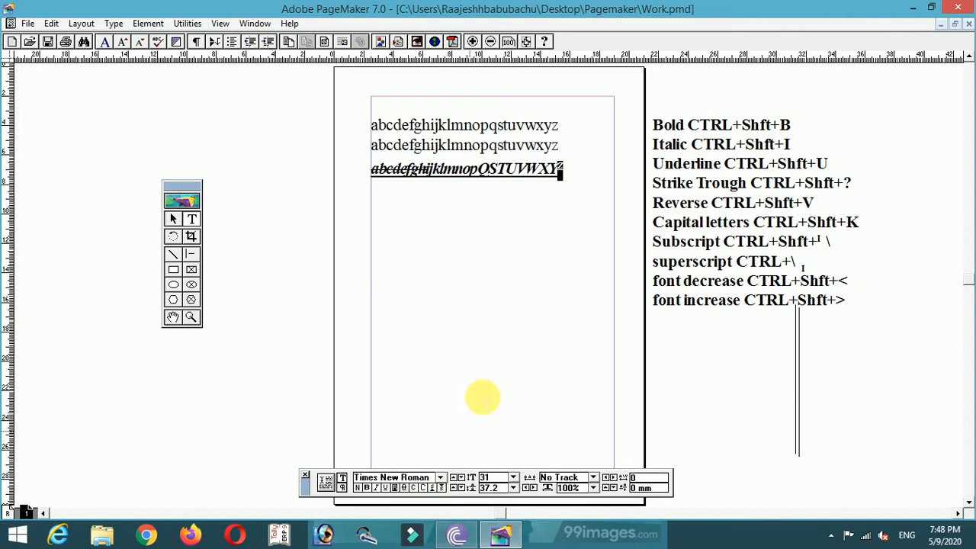
left_click(441, 488)
left_click(574, 181)
left_click(417, 172)
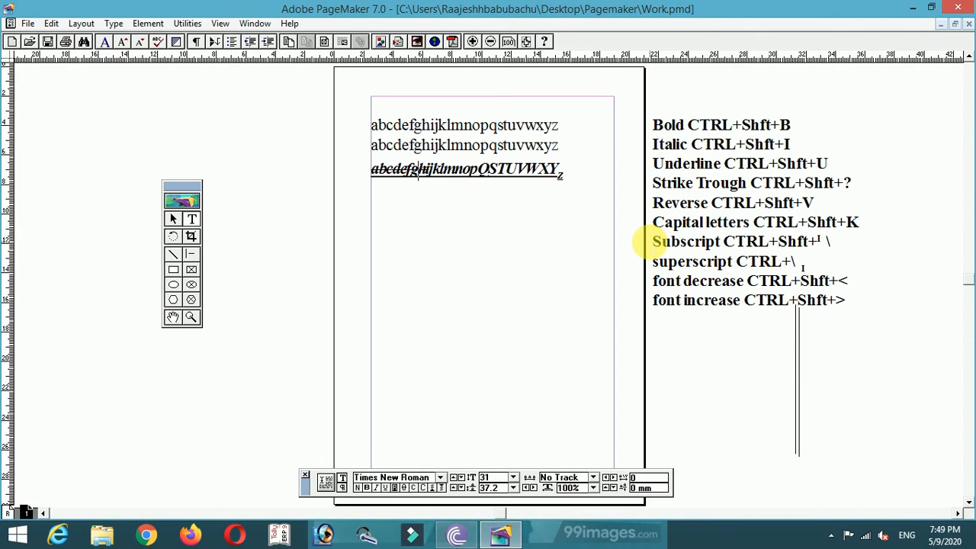
Toggle repeatedly between the Pointer and Text tools, selecting the shortcut list's text block once.
key("F9")
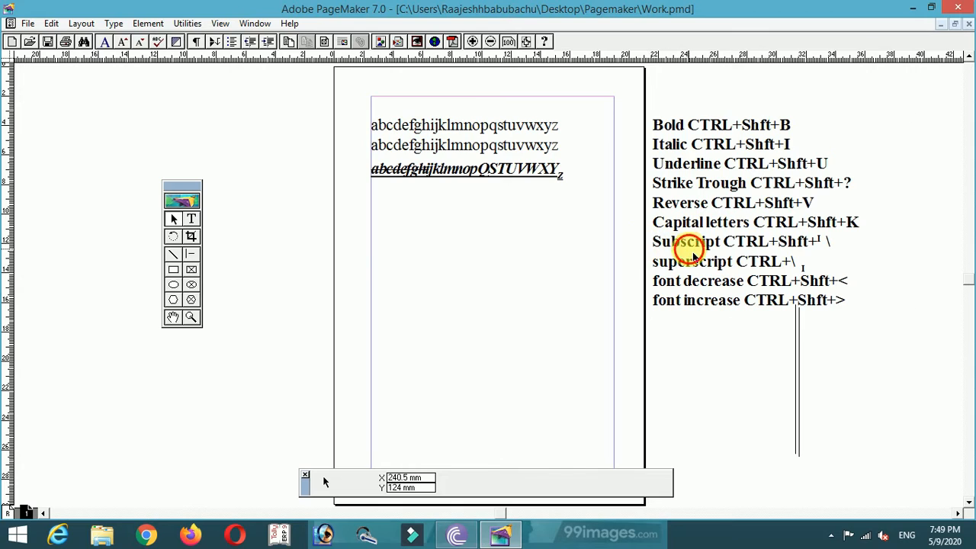
left_click(692, 249)
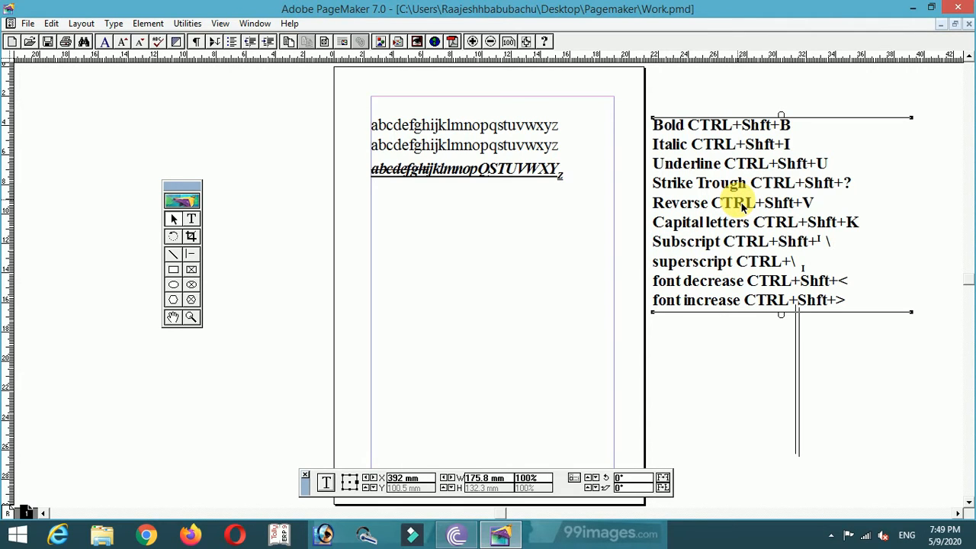
key("F9")
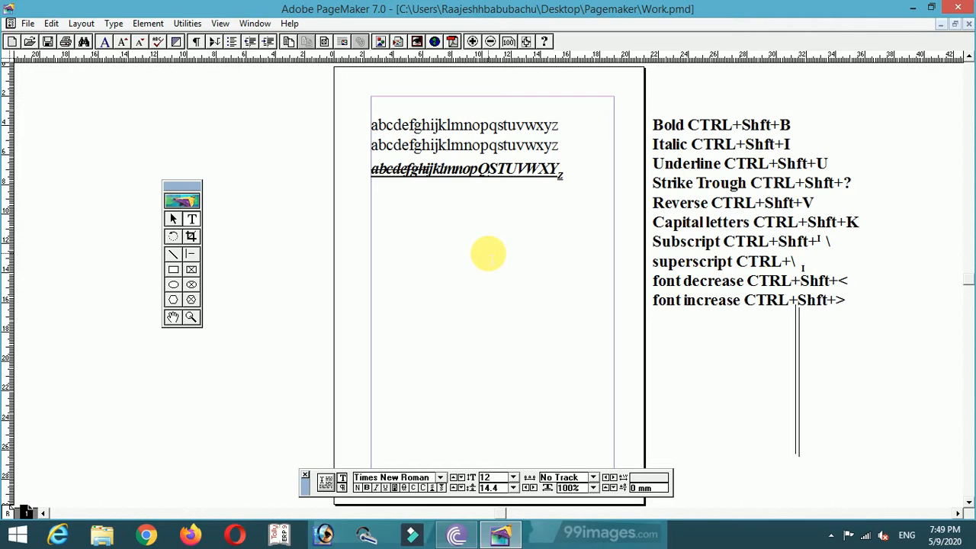
key("F9")
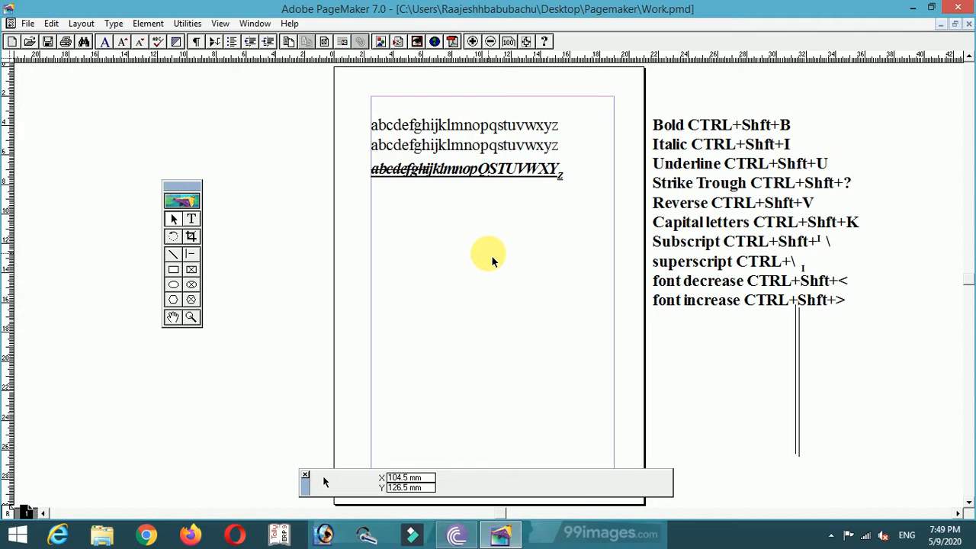
key("F9")
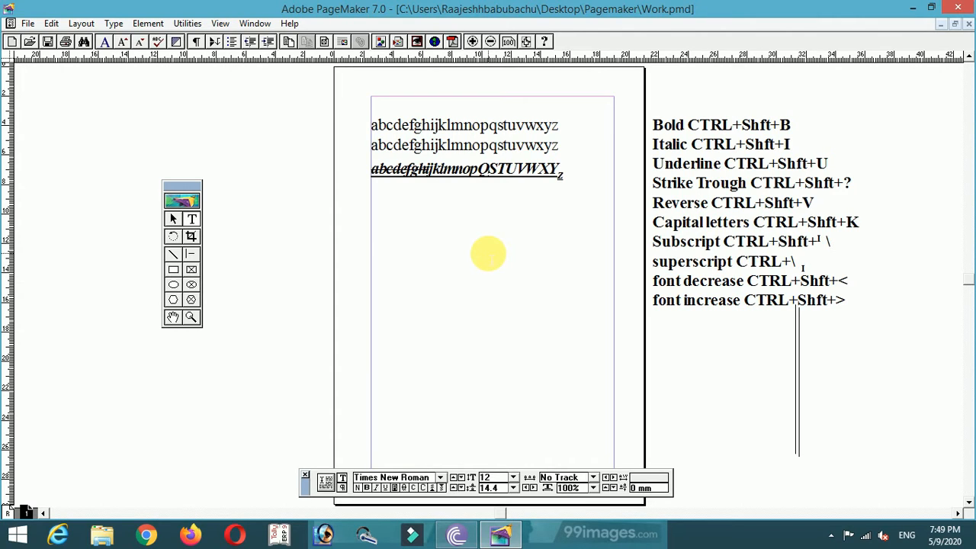
key("F9")
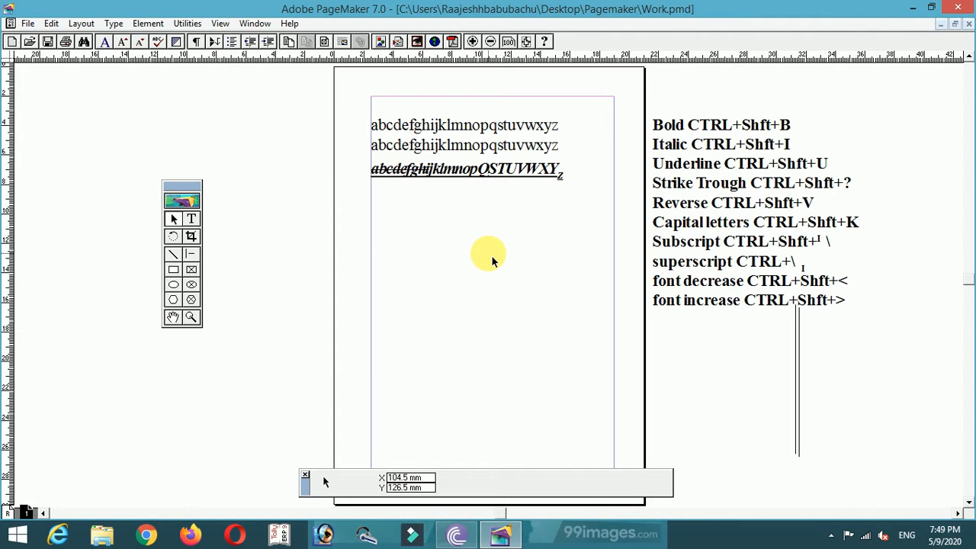
key("F9")
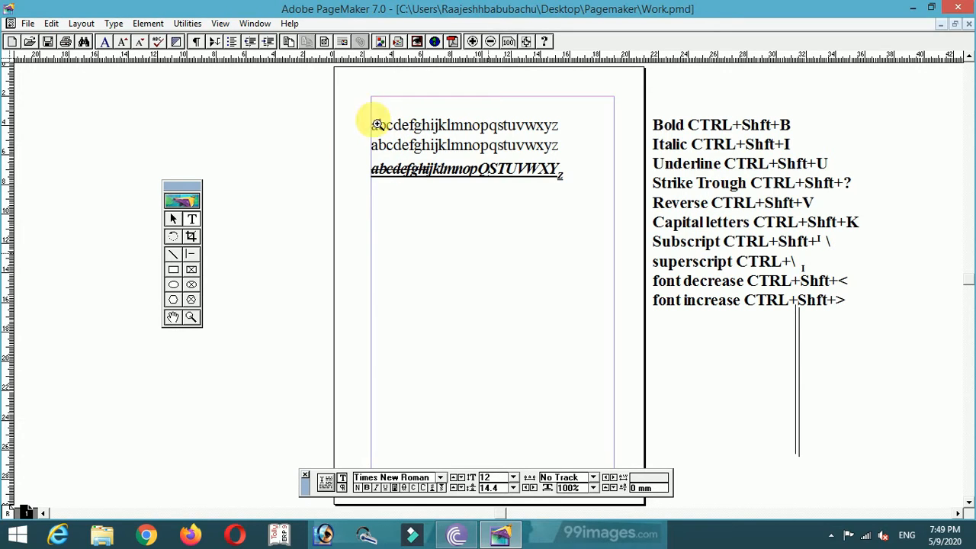
key("F9")
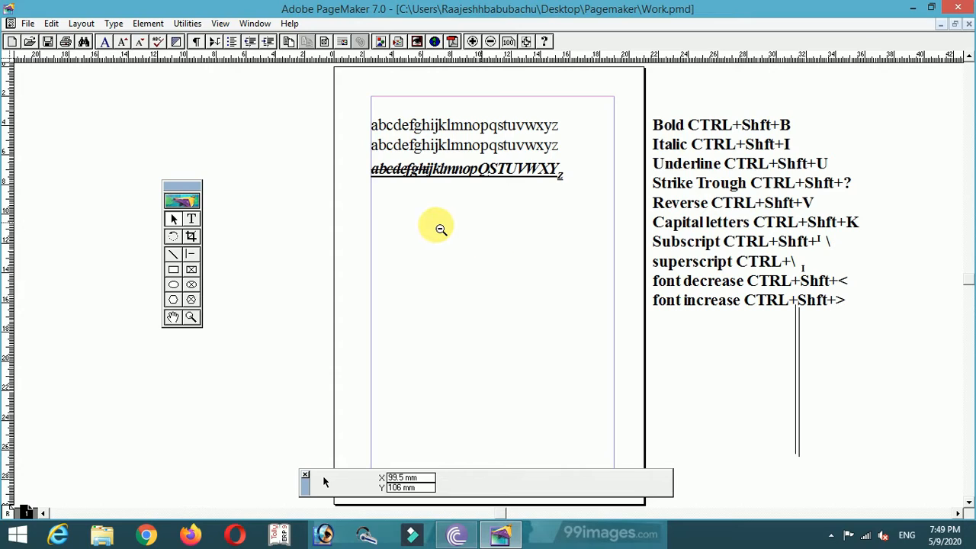
key("F9")
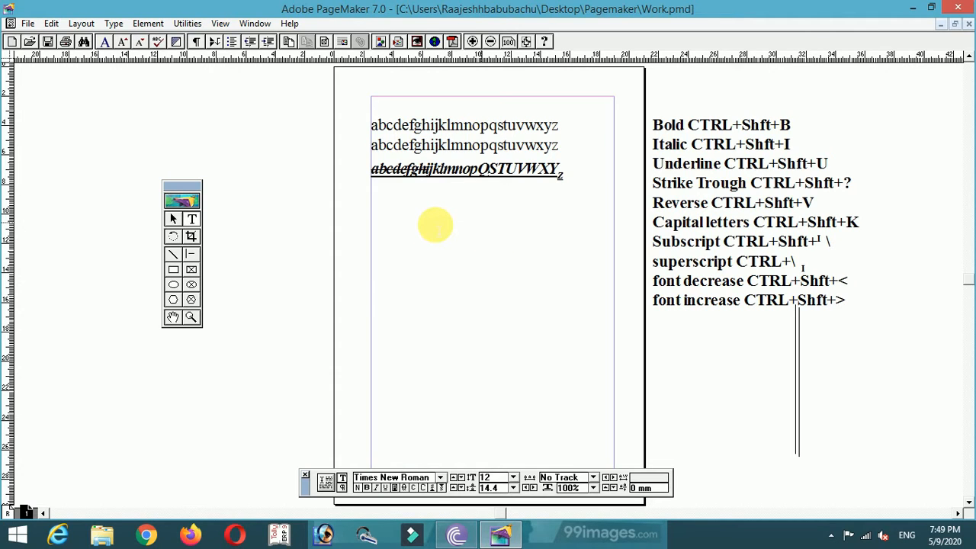
Move the shortcut list from the pasteboard onto the page below the alphabet lines, aligned to the left margin.
key("F9")
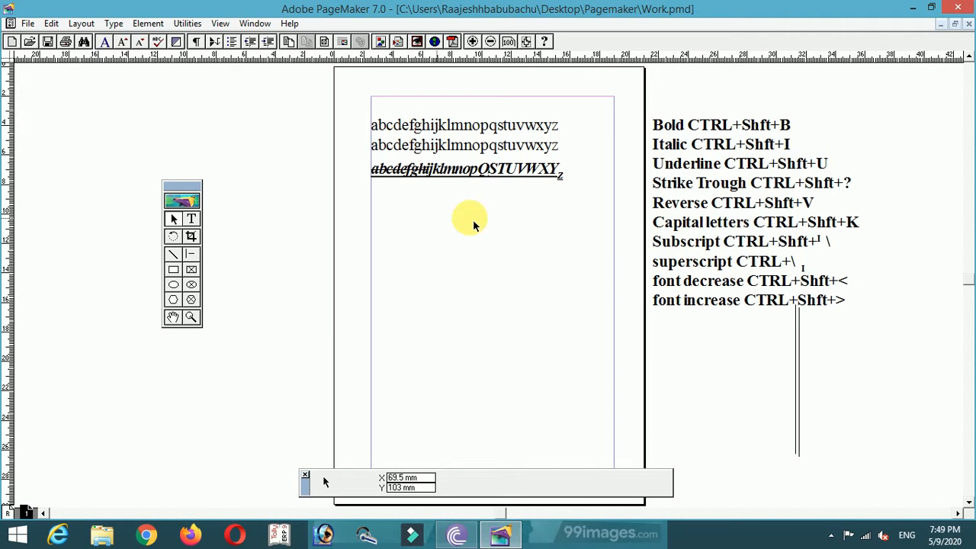
left_click_drag(753, 215, 471, 301)
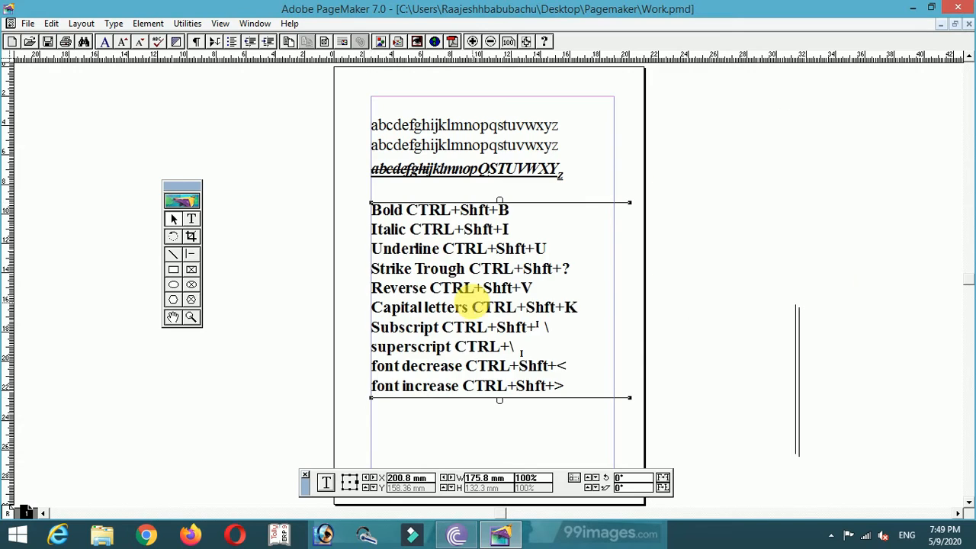
double_click(517, 319)
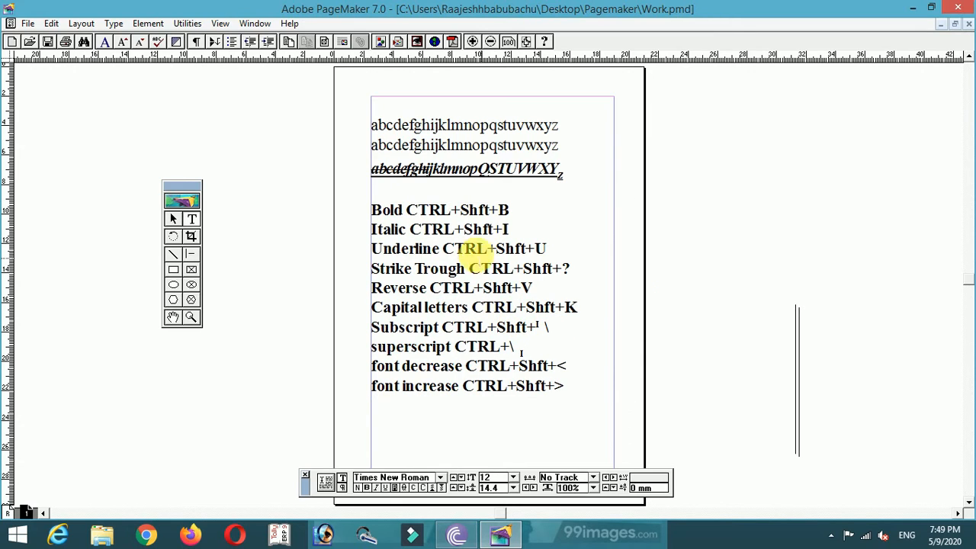
Select all the text in the shortcut list with the Text tool and remove its bold formatting.
left_click(173, 220)
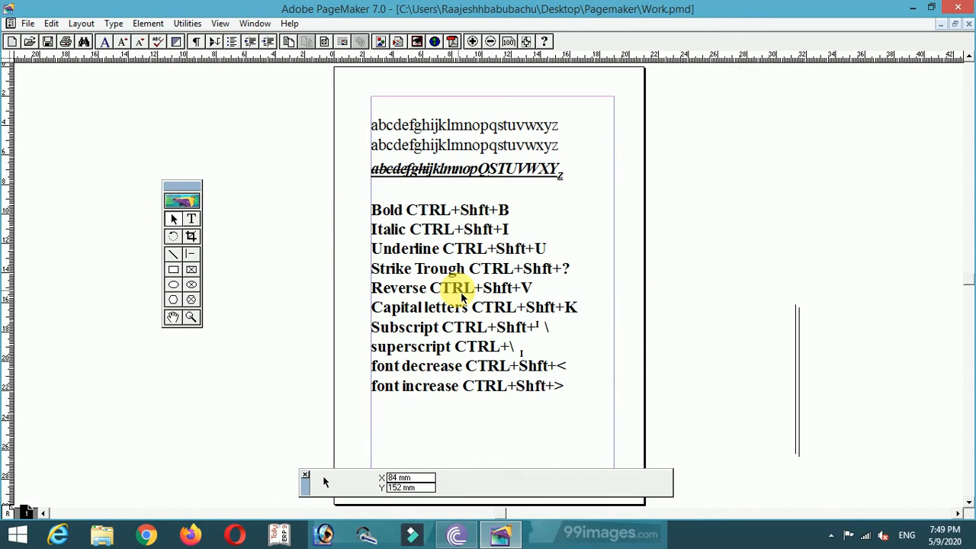
left_click(447, 287)
left_click(193, 221)
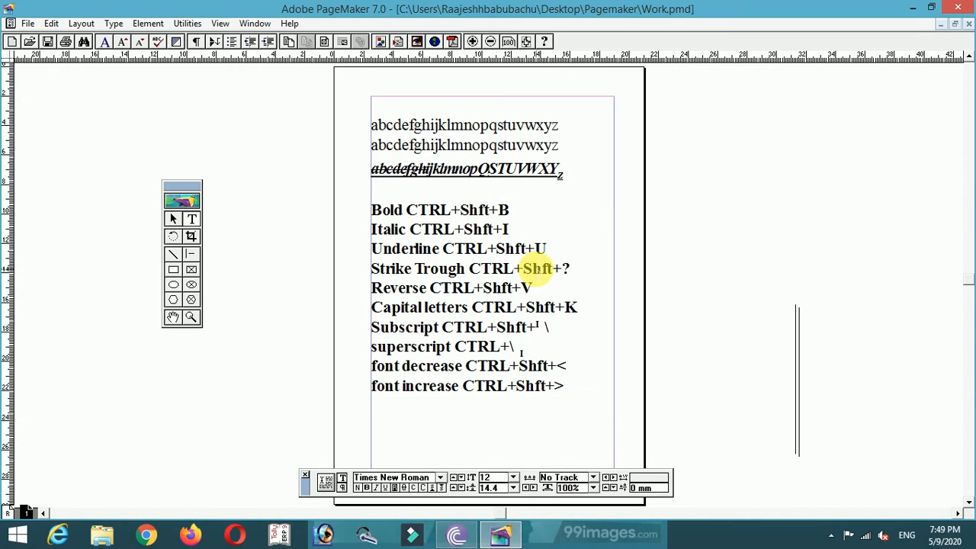
left_click(475, 254)
key("ctrl+a")
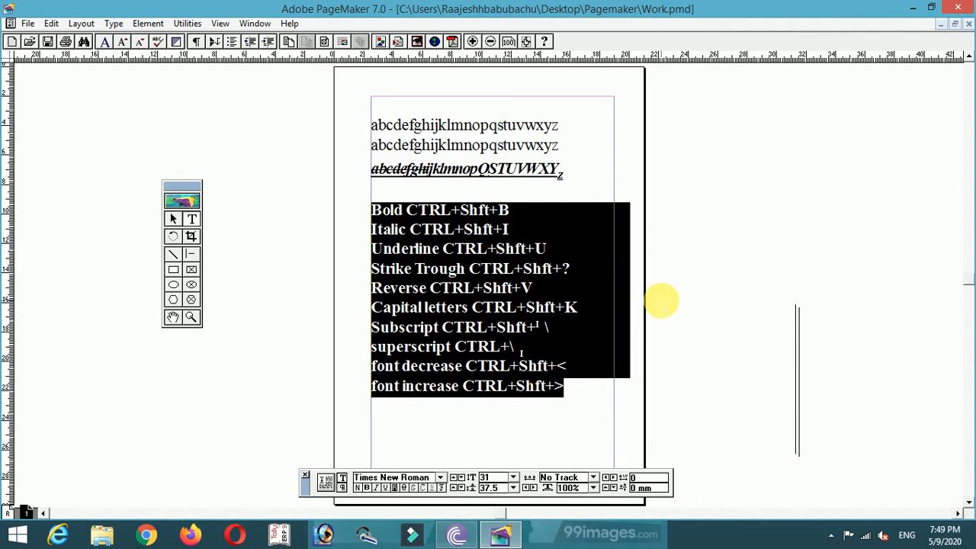
key("ctrl+shift+b")
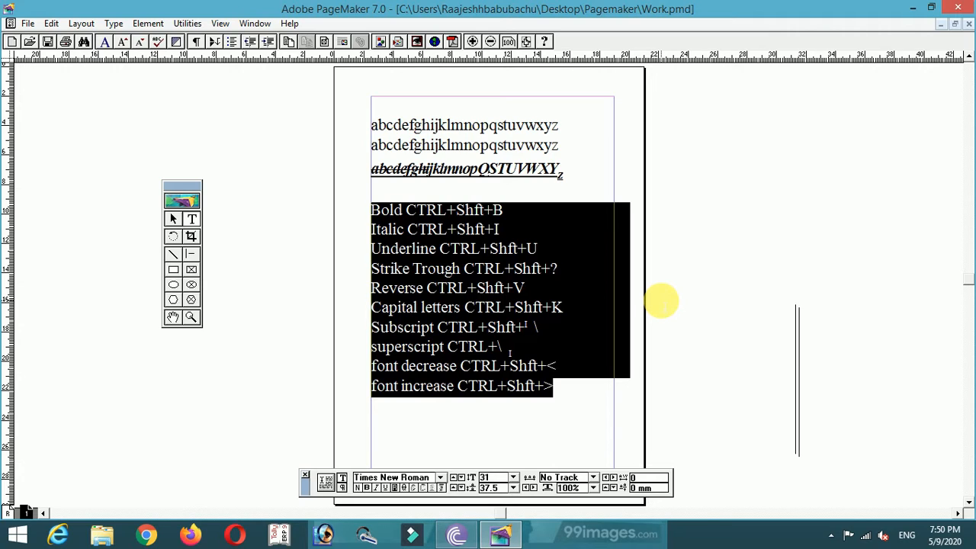
Try italic and underline on the whole shortcut list, and remove both styles.
key("ctrl+shift+i")
key("ctrl+shift+u")
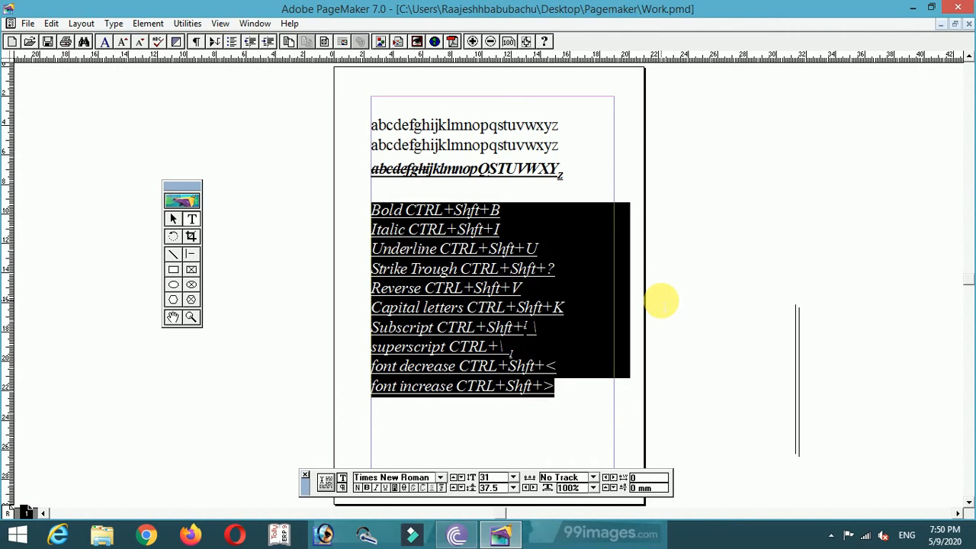
key("ctrl+shift+u")
key("ctrl+shift+i")
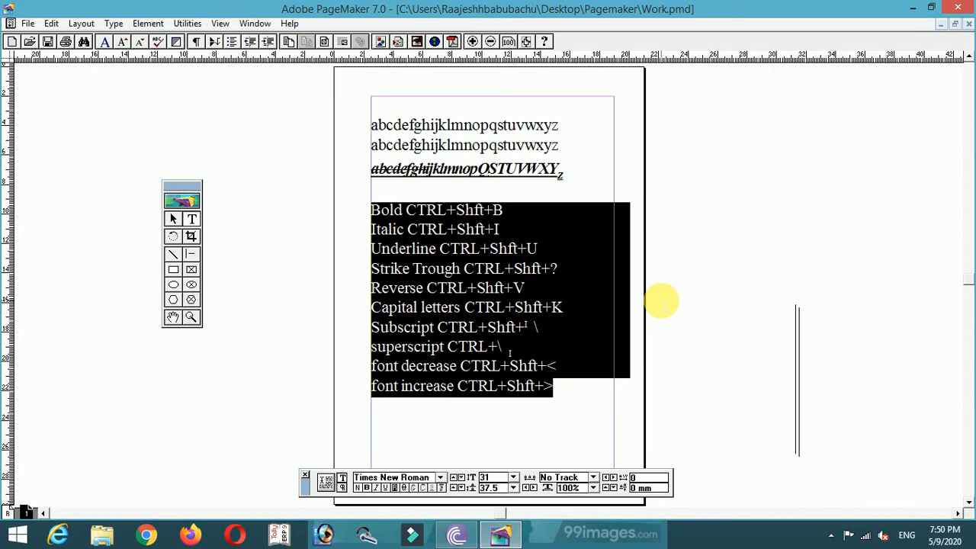
Try strikethrough on the whole shortcut list, and remove it.
key("ctrl+shift+slash")
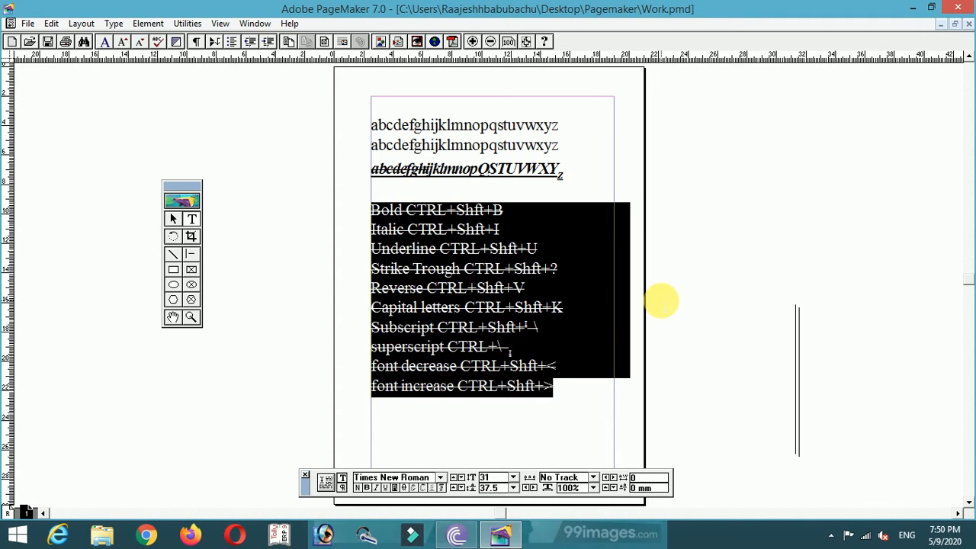
key("ctrl+shift+slash")
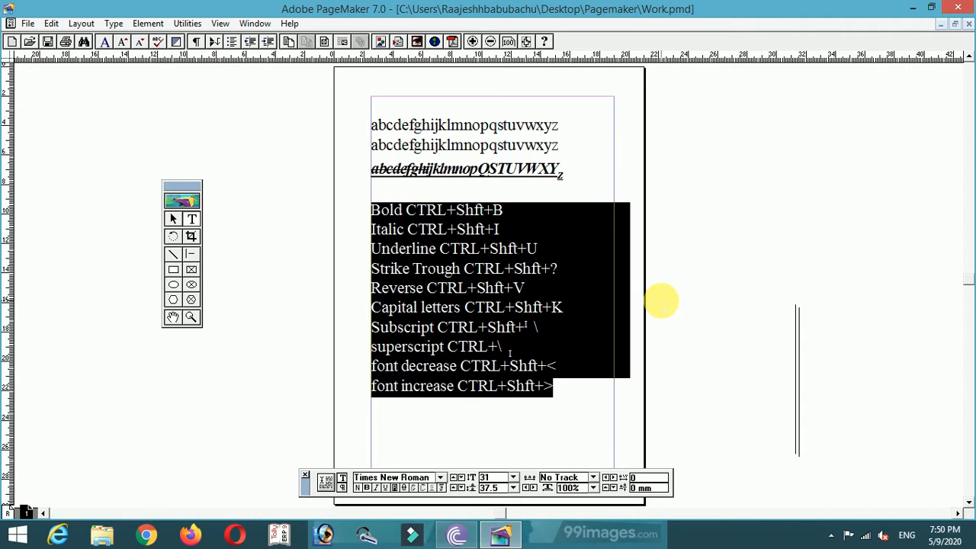
Draw a rectangle about 144 × 25.5 mm on the pasteboard beside the page, and move the first alphabet line inside it.
key("F9")
left_click(175, 270)
mouse_move(671, 152)
left_mouse_down()
mouse_move(732, 201)
mouse_move(843, 234)
mouse_move(883, 189)
left_mouse_up()
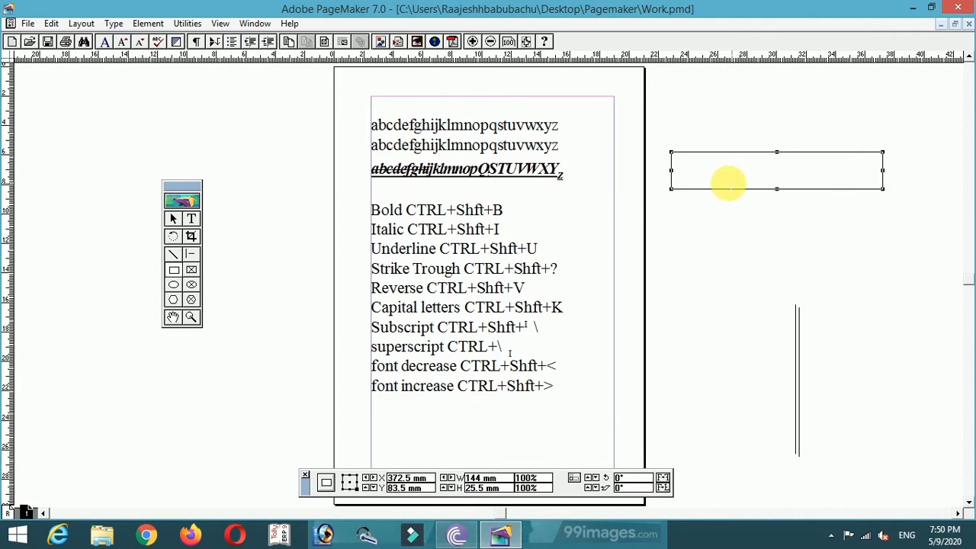
key("F9")
left_click_drag(497, 126, 798, 171)
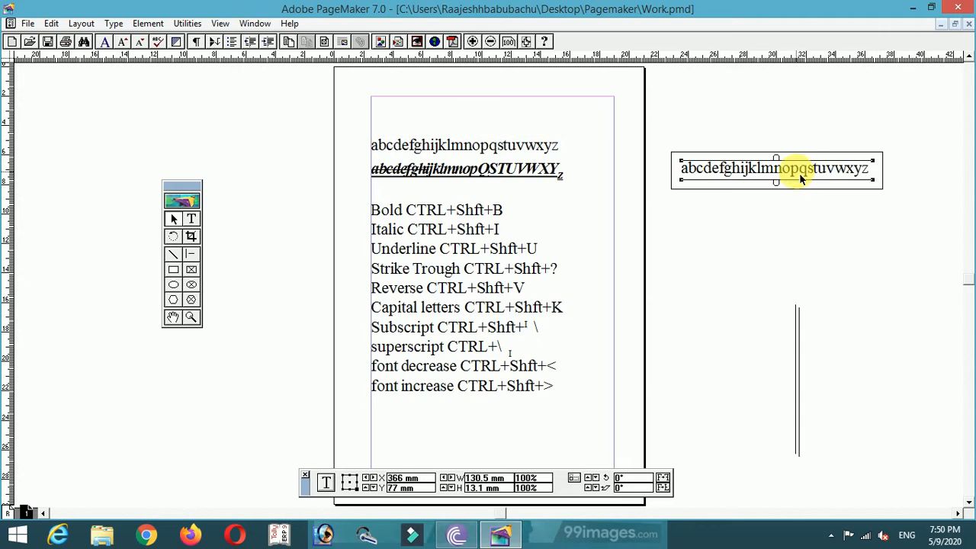
Apply a Solid fill to the rectangle around the alphabet text.
left_click(797, 153)
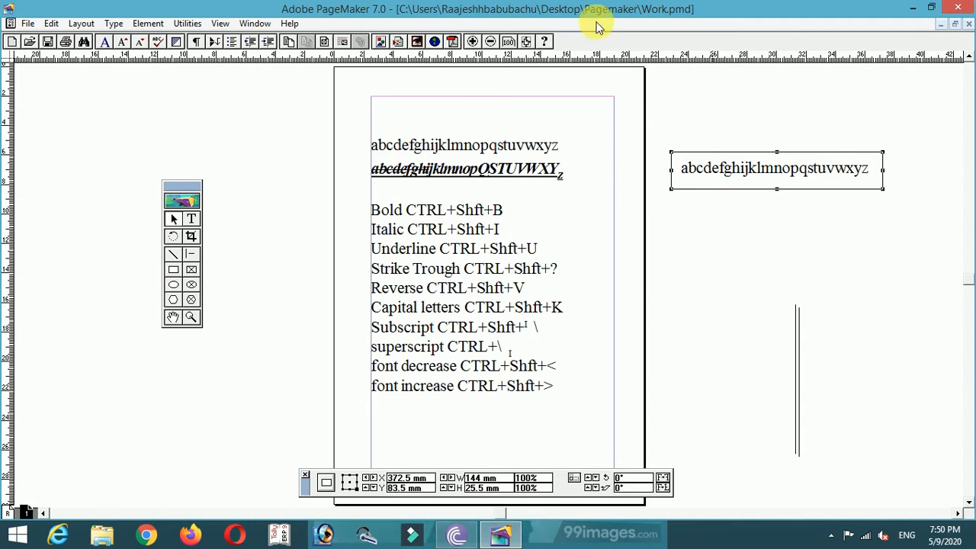
left_click(148, 23)
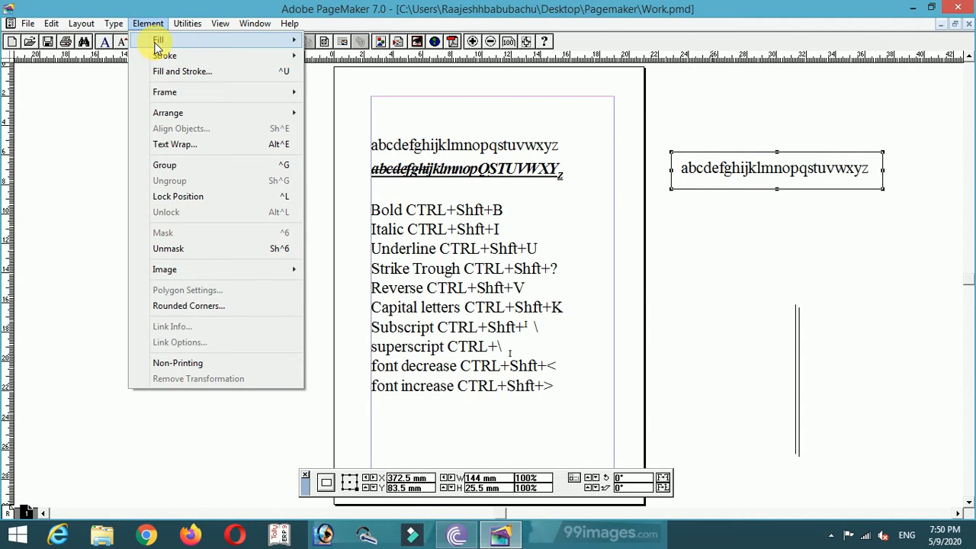
mouse_move(156, 44)
left_click(343, 71)
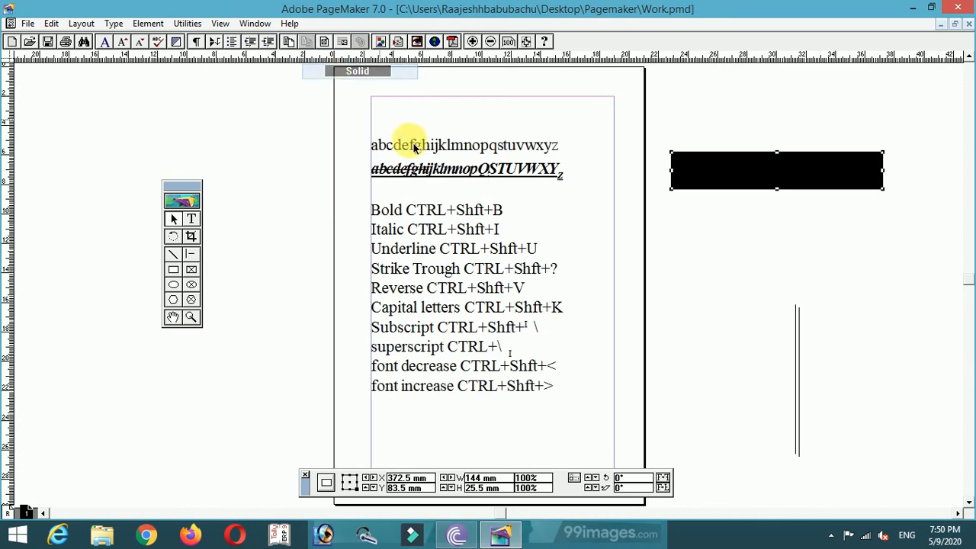
Try moving the alphabet text out below the filled rectangle, and undo the move.
left_click(746, 216)
left_click(743, 172)
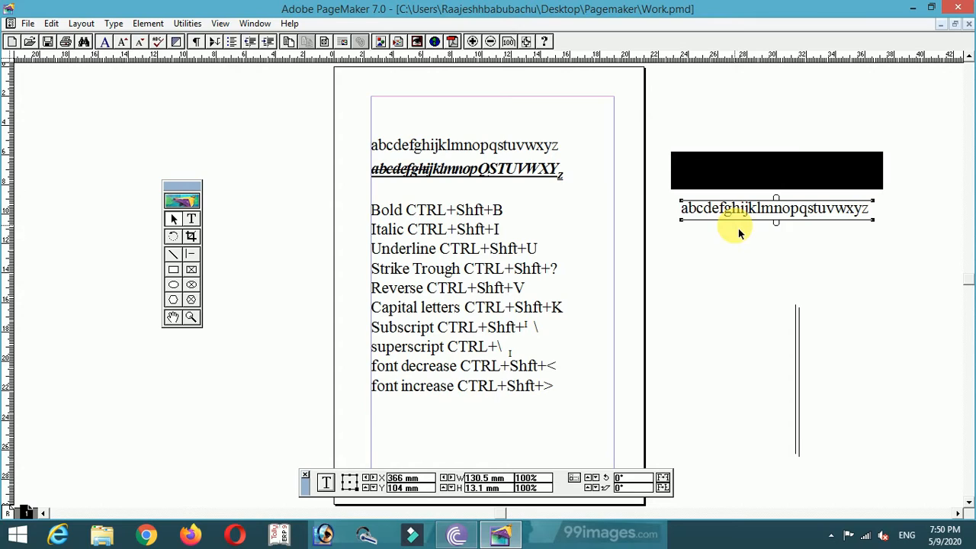
mouse_move(742, 213)
left_mouse_down()
mouse_move(740, 180)
mouse_move(739, 219)
left_mouse_up()
key("ctrl+z")
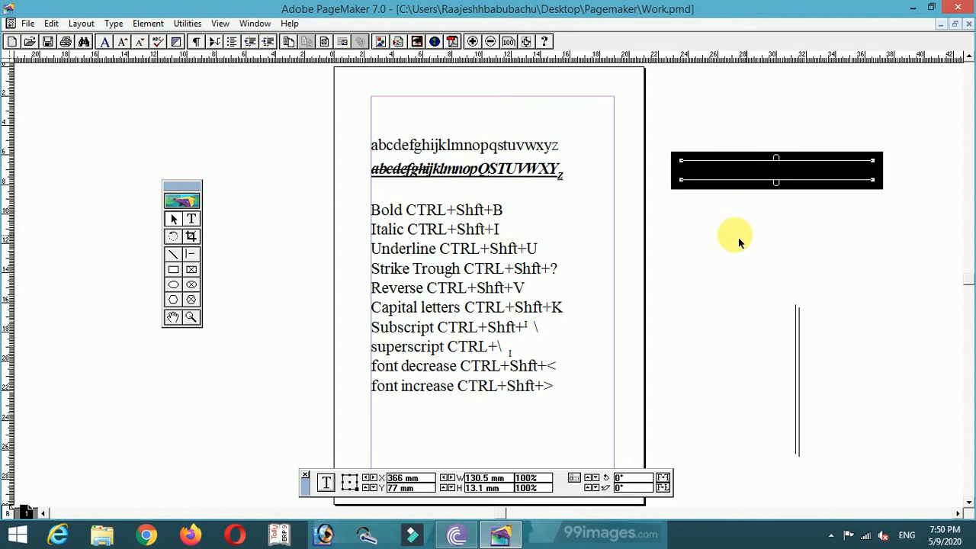
Select all the alphabet text on the filled rectangle with the Text tool and apply the Reverse style.
left_click(191, 219)
left_click(772, 179)
key("ctrl+a")
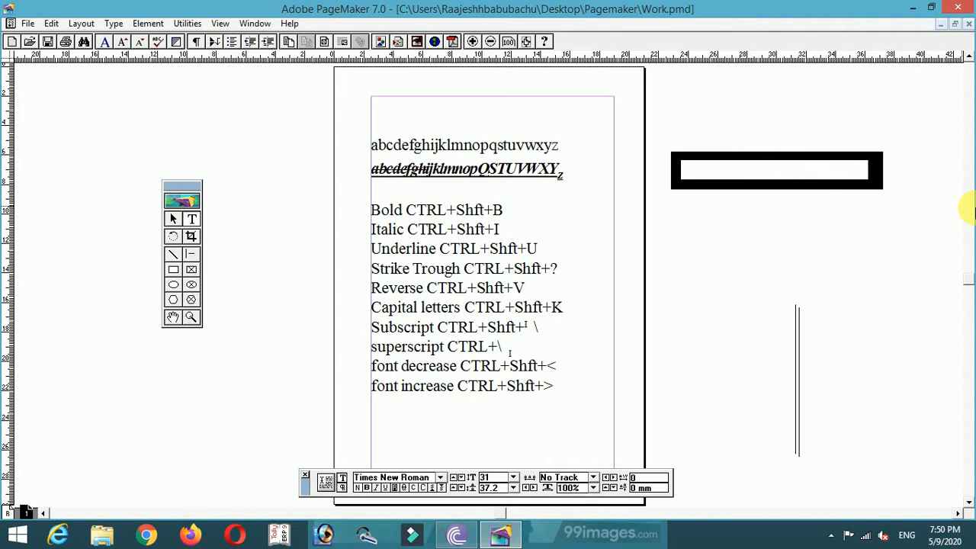
key("ctrl+shift+v")
key("Escape")
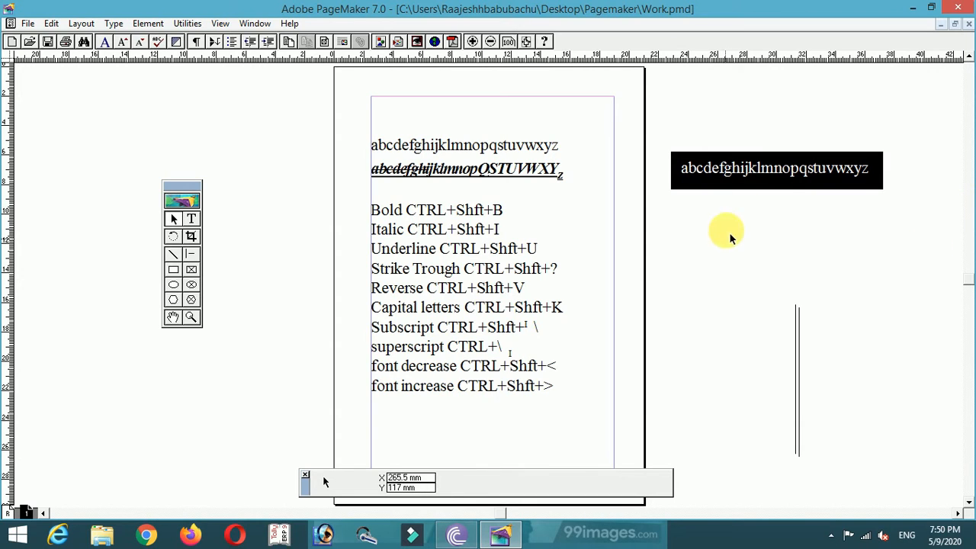
Select all the reversed alphabet text and increase its font size to 32.
left_click(759, 190)
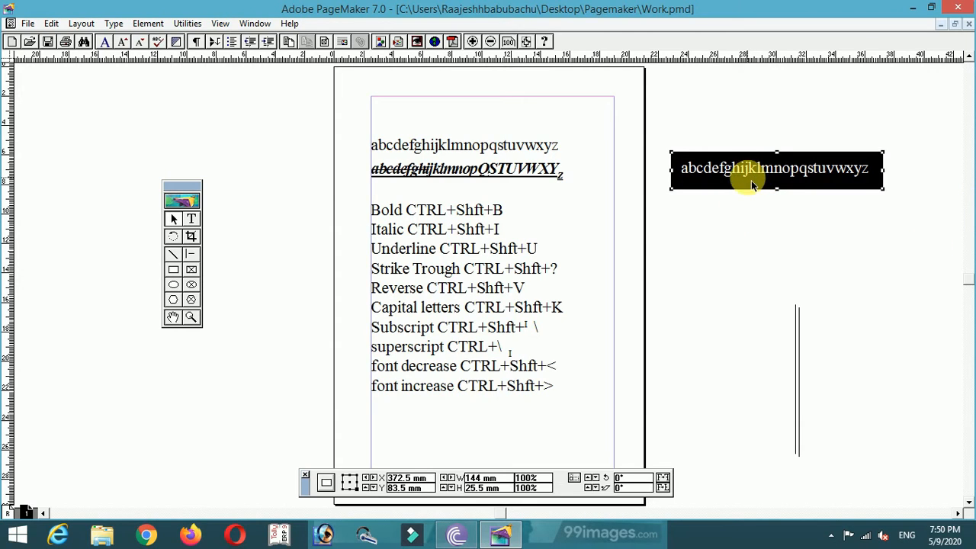
left_click(732, 227)
left_click(714, 180)
double_click(741, 178)
key("ctrl+a")
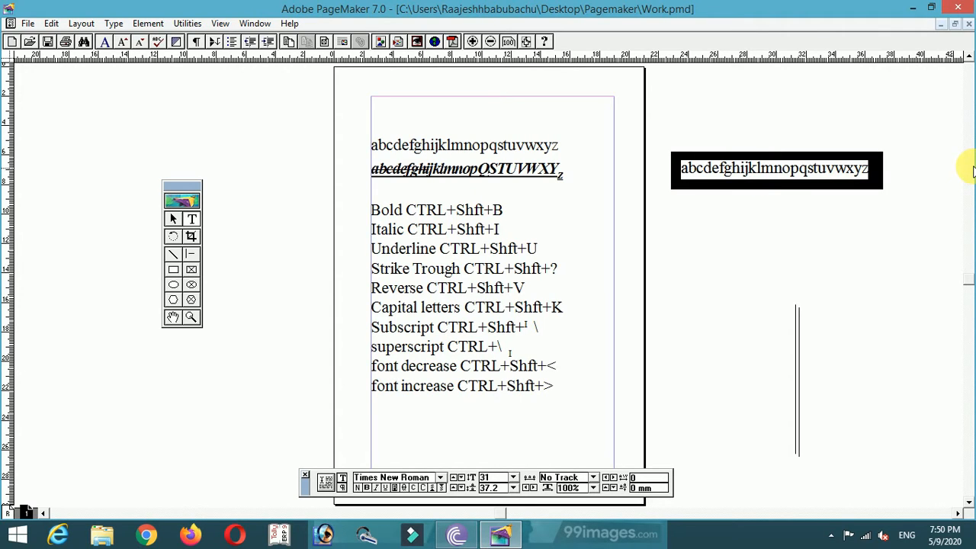
key("ctrl+shift+period")
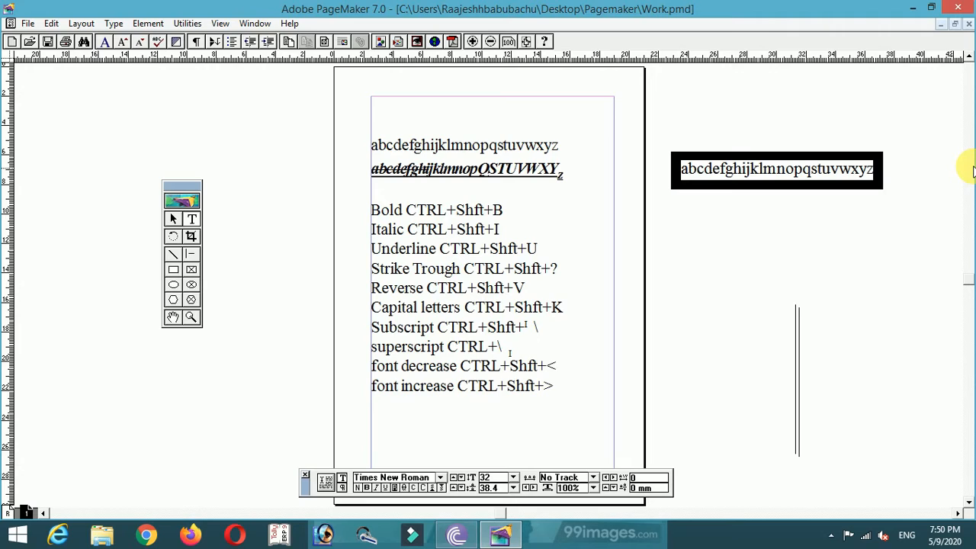
Apply bold and all caps to the reversed alphabet text.
key("ctrl+shift+b")
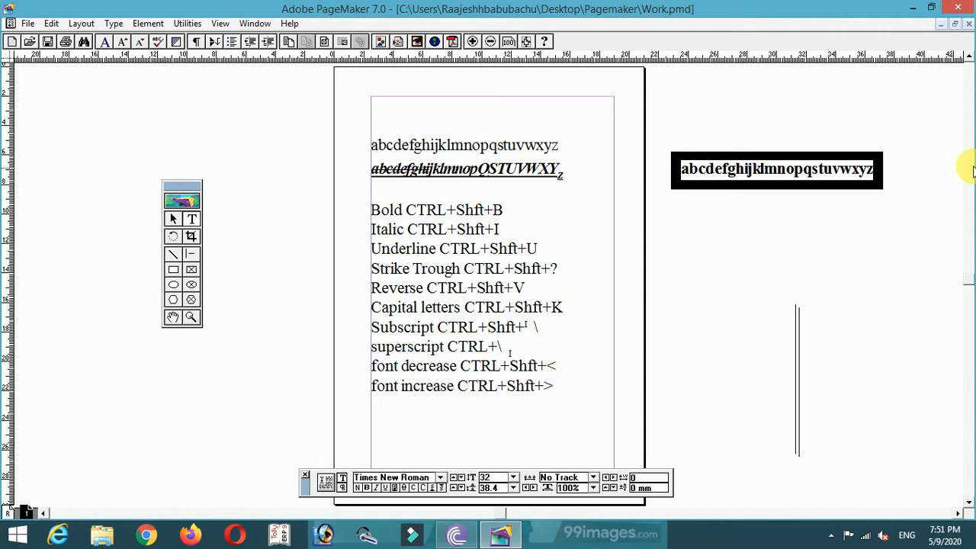
key("ctrl+shift+k")
key("F9")
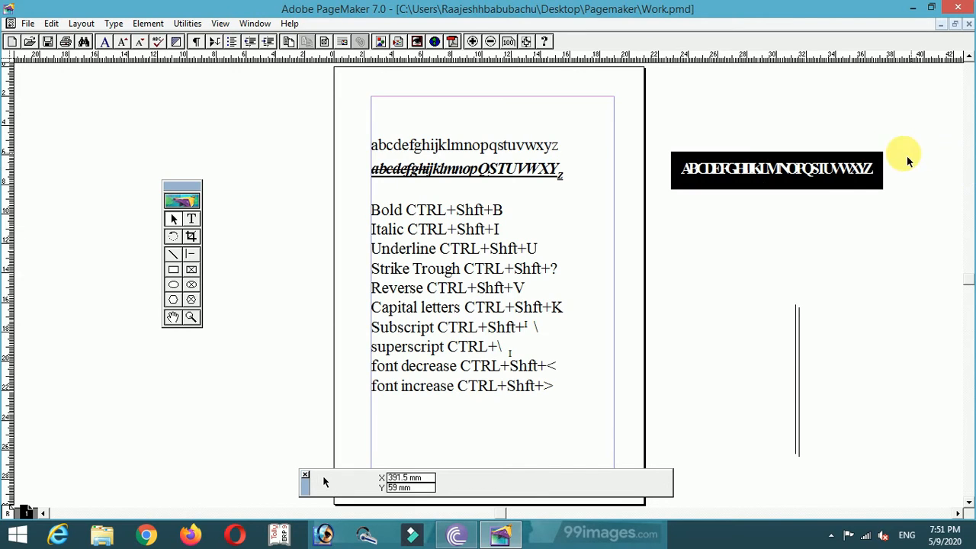
Widen the reversed alphabet text block at both ends to the black rectangle's full width of 144 mm.
left_click(807, 178)
left_click(790, 181)
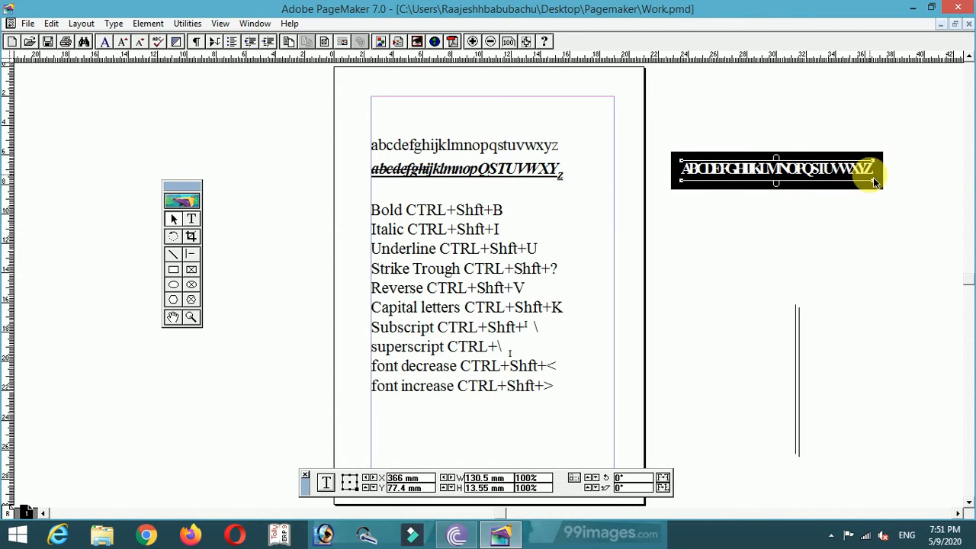
left_click_drag(685, 185, 681, 216)
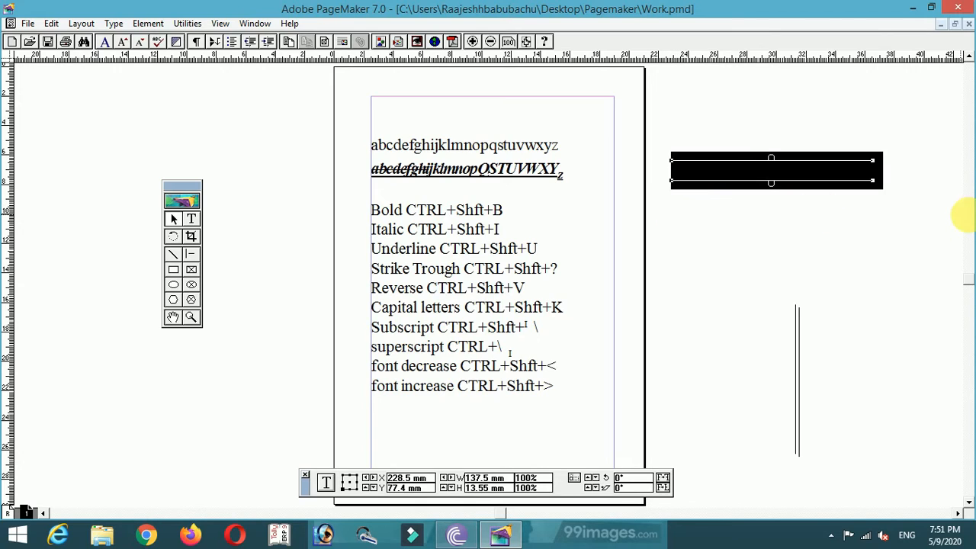
mouse_move(874, 180)
left_mouse_down()
mouse_move(898, 205)
mouse_move(883, 190)
left_mouse_up()
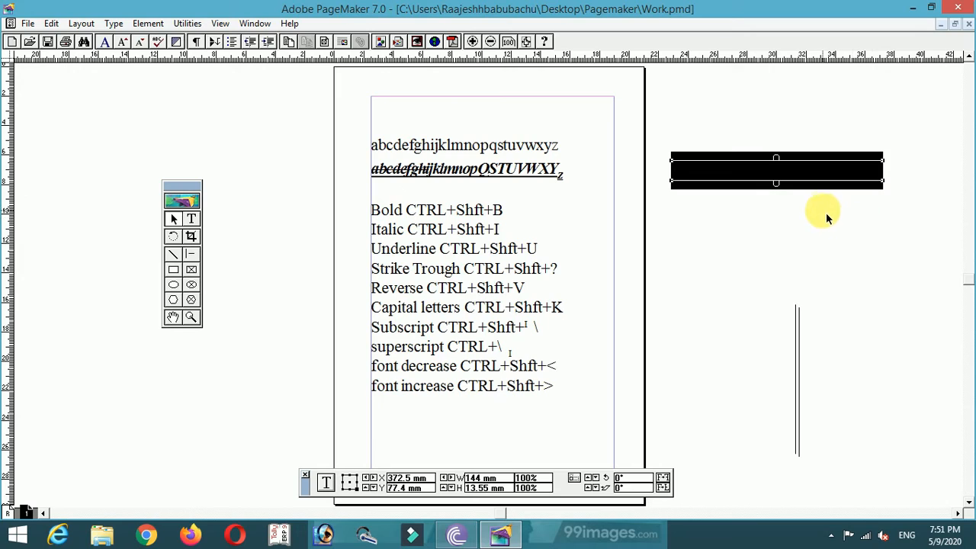
Reapply the Reverse style to the alphabet text on the black rectangle.
left_click(837, 214)
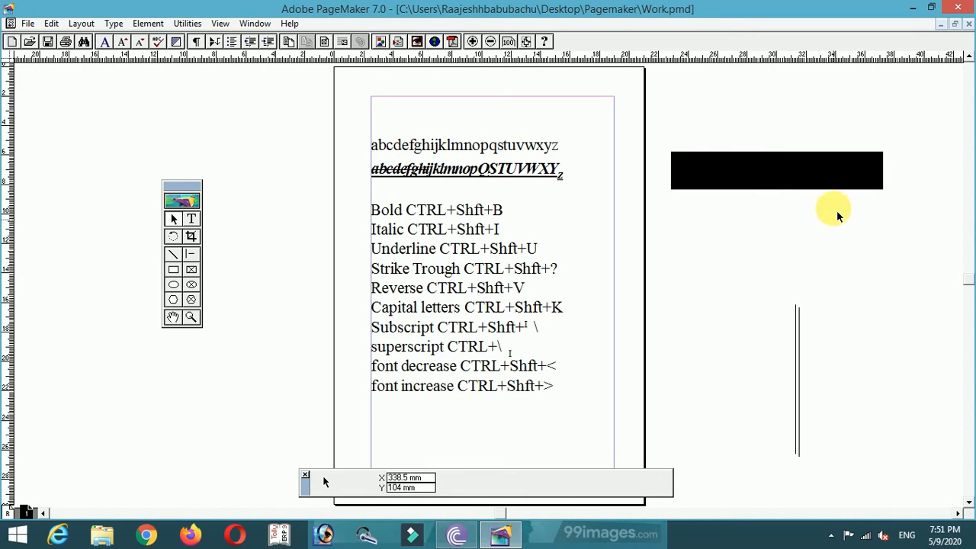
left_click(809, 169)
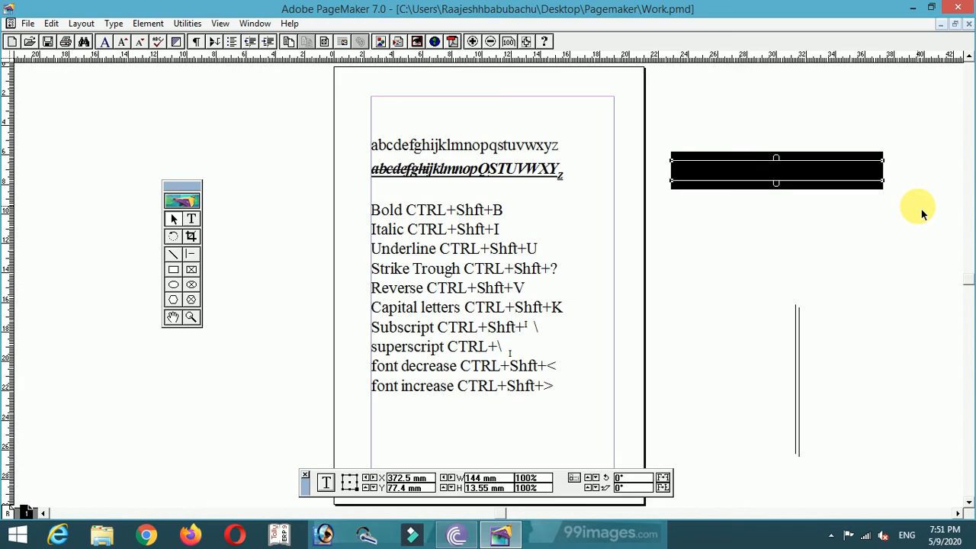
key("ctrl+shift+v")
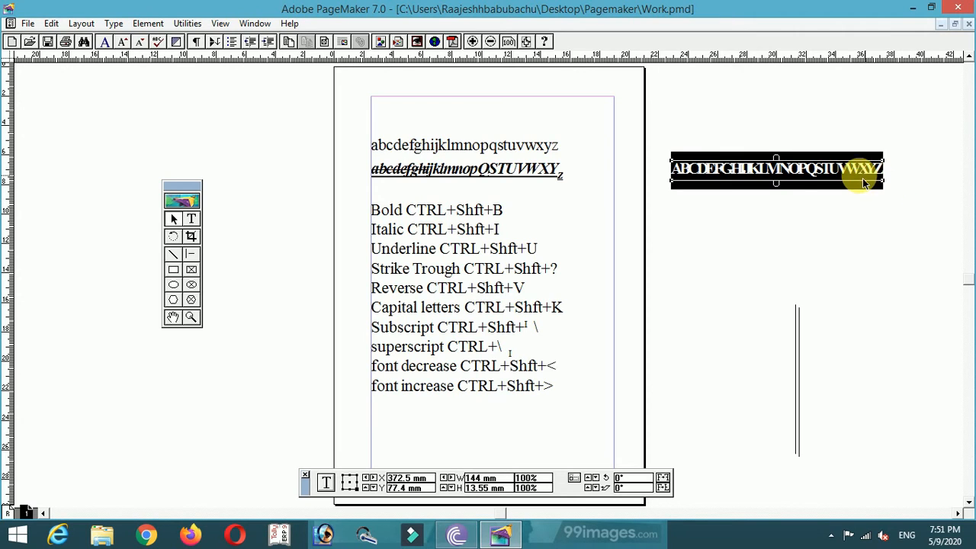
Widen the reversed alphabet text block to about 196.5 mm, and extend the black rectangle slightly past its end.
left_click_drag(887, 183, 949, 237)
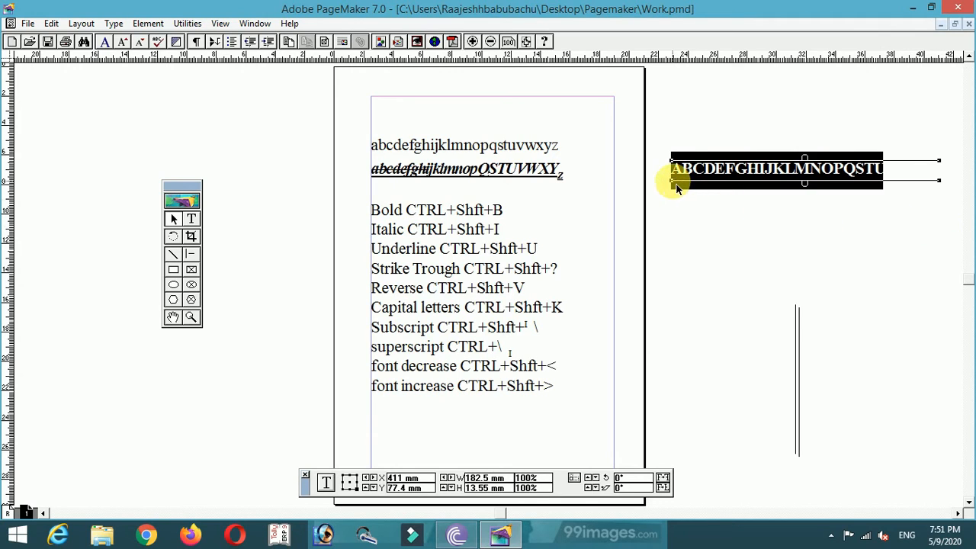
left_click_drag(938, 180, 968, 203)
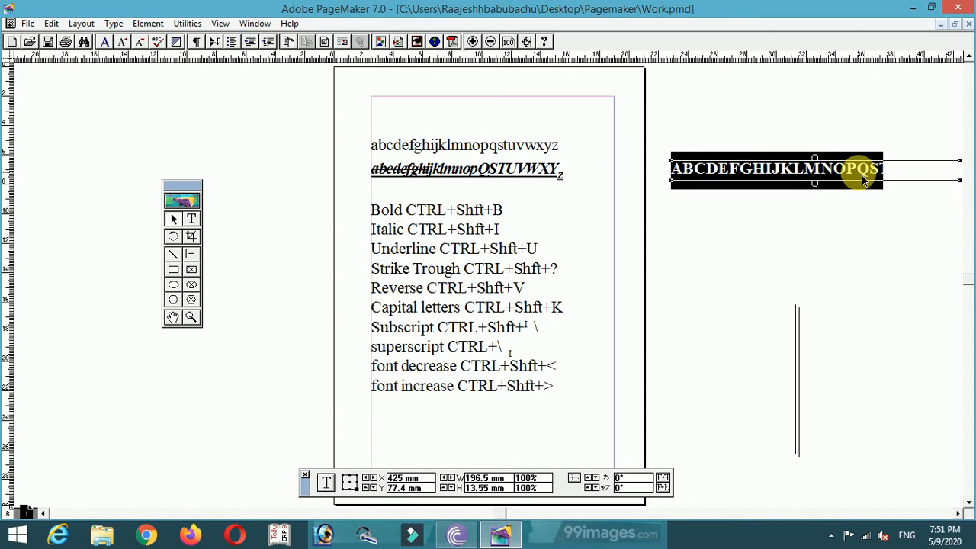
left_click(882, 188)
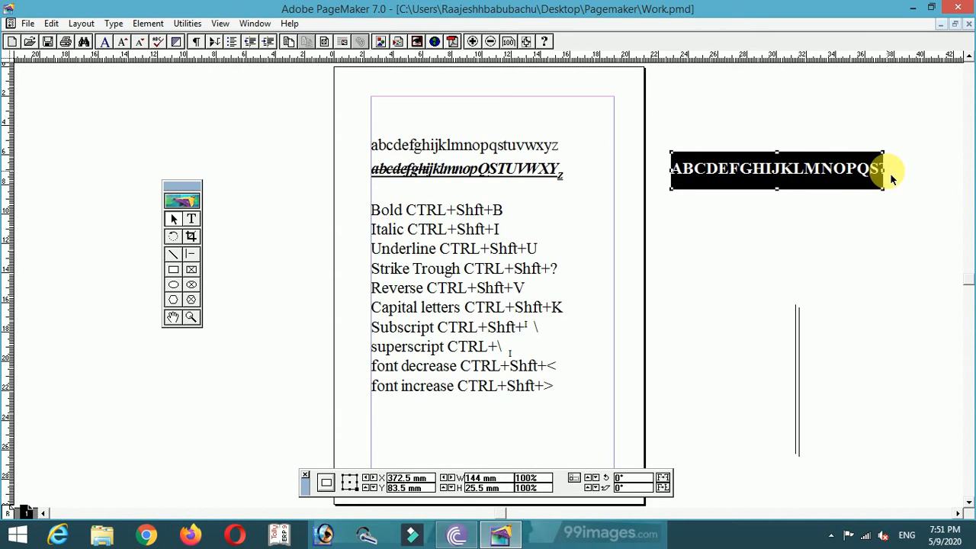
left_click_drag(885, 172, 959, 175)
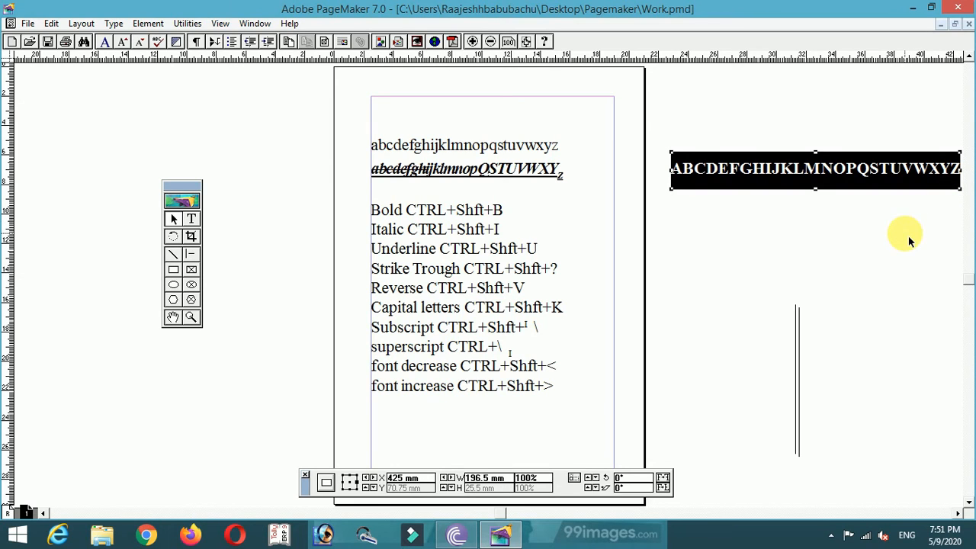
left_click_drag(899, 249, 726, 248)
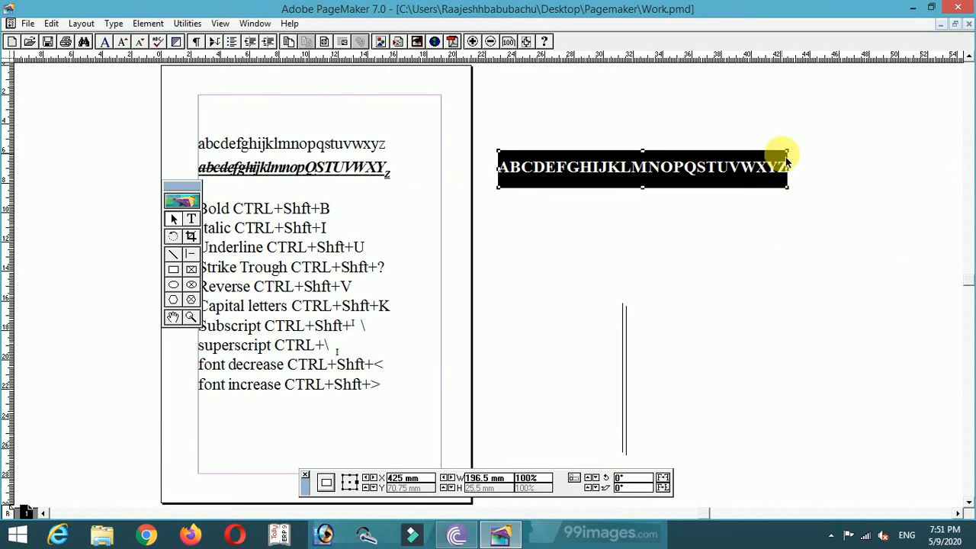
left_click_drag(788, 185, 804, 183)
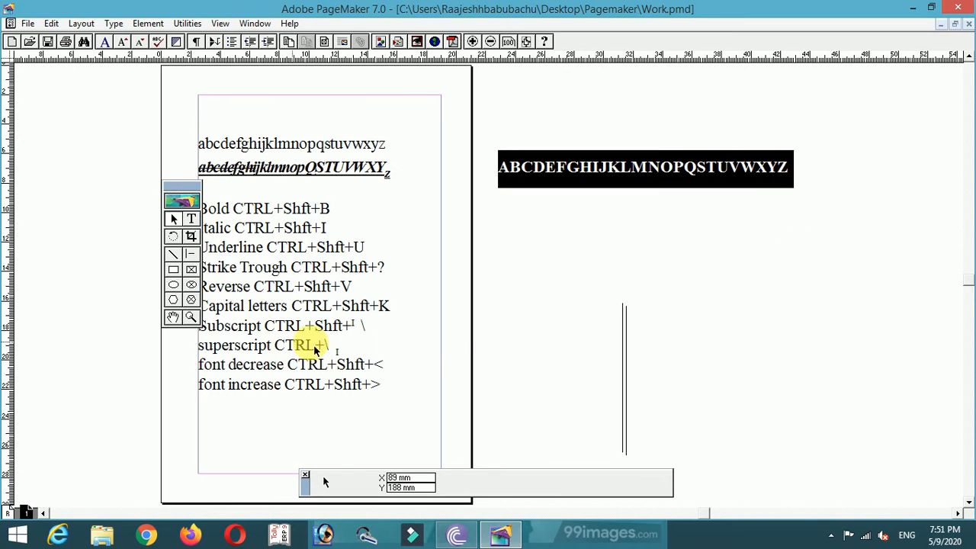
Select the whole shortcut list, try subscript and superscript on it, and return all its text to normal position.
left_click_drag(468, 322, 567, 312)
double_click(350, 278)
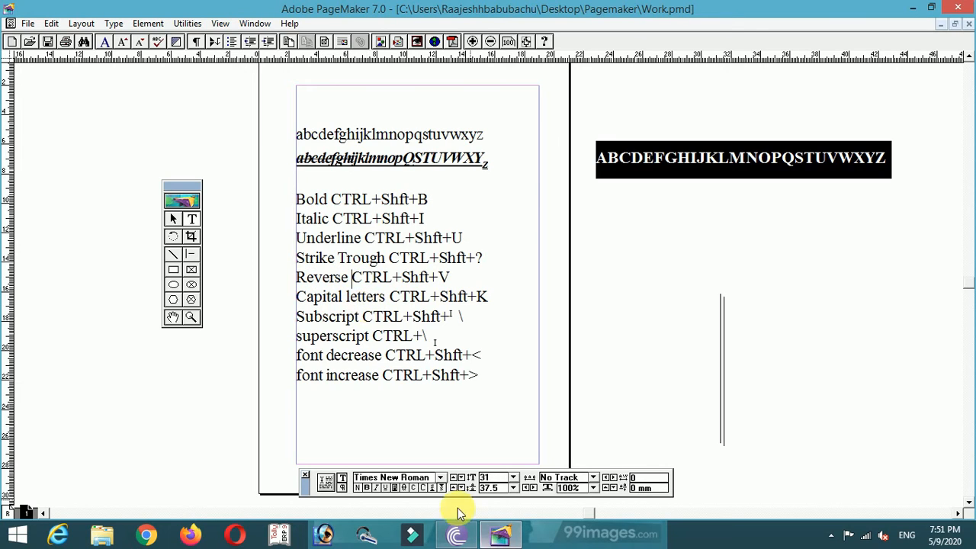
key("ctrl+a")
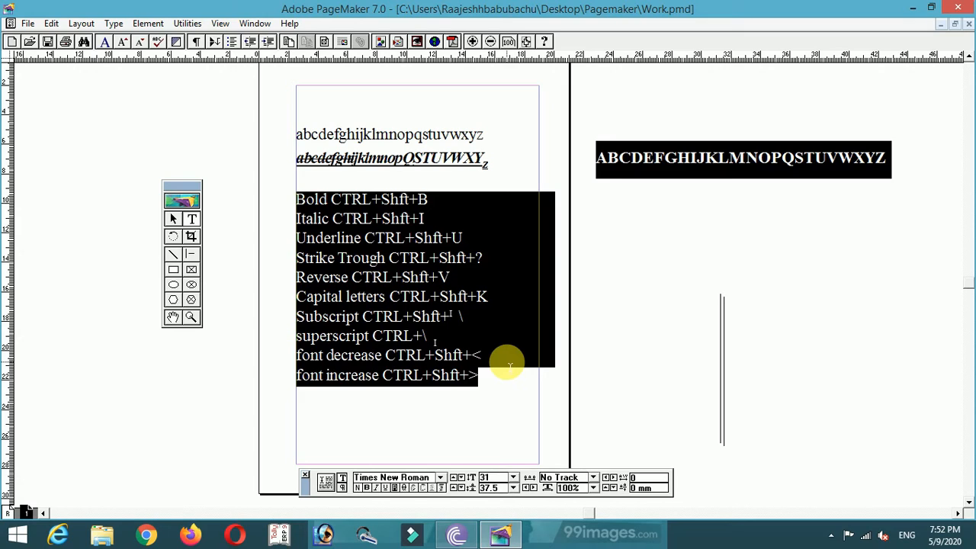
key("ctrl+shift+comma")
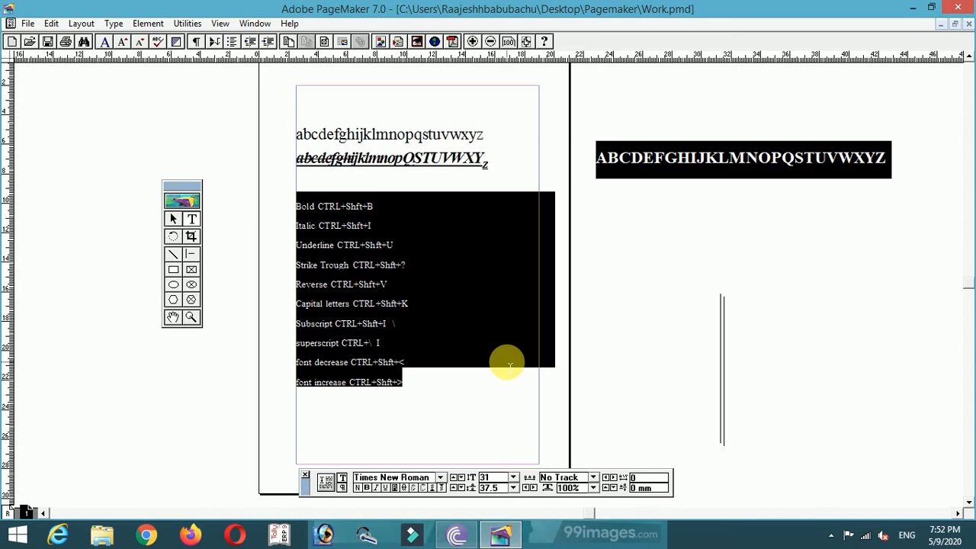
key("ctrl+backslash")
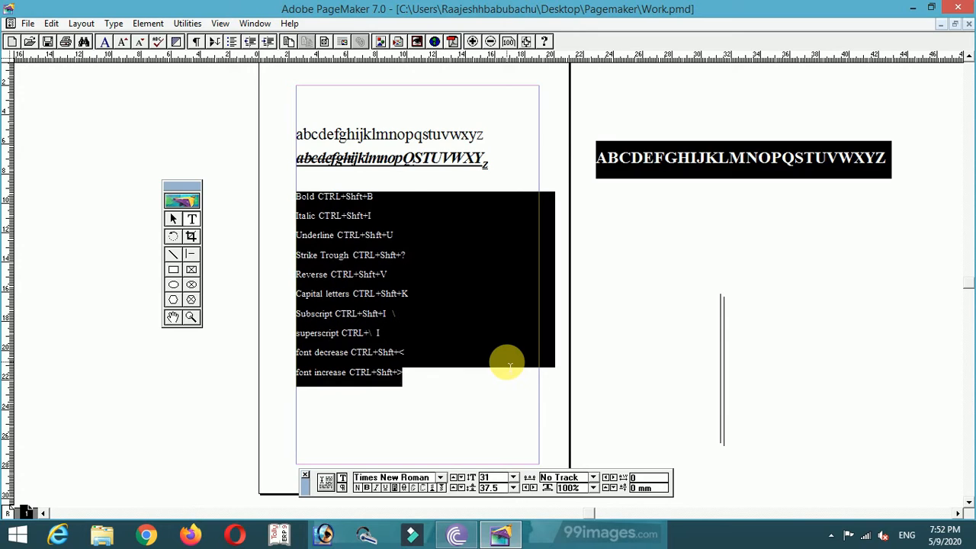
key("ctrl+shift+backslash")
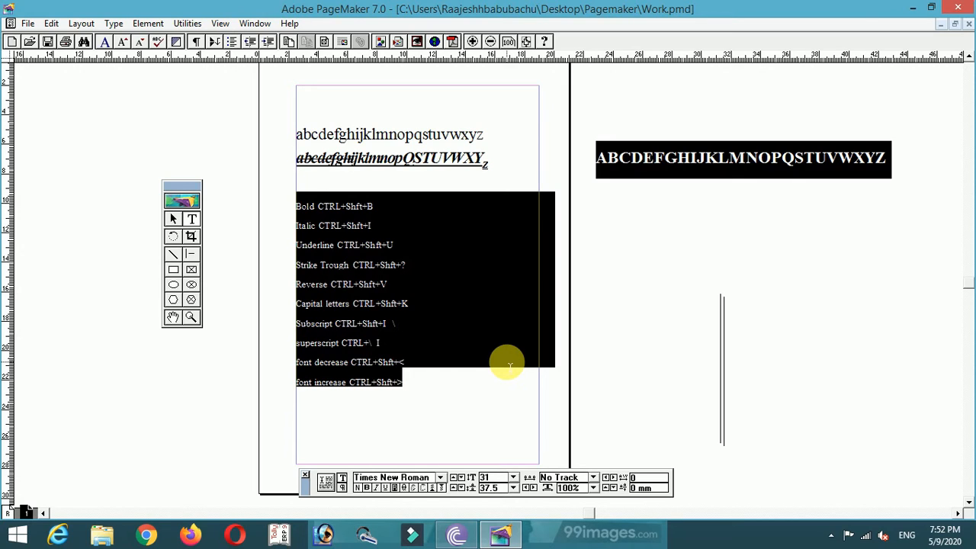
key("ctrl+shift+backslash")
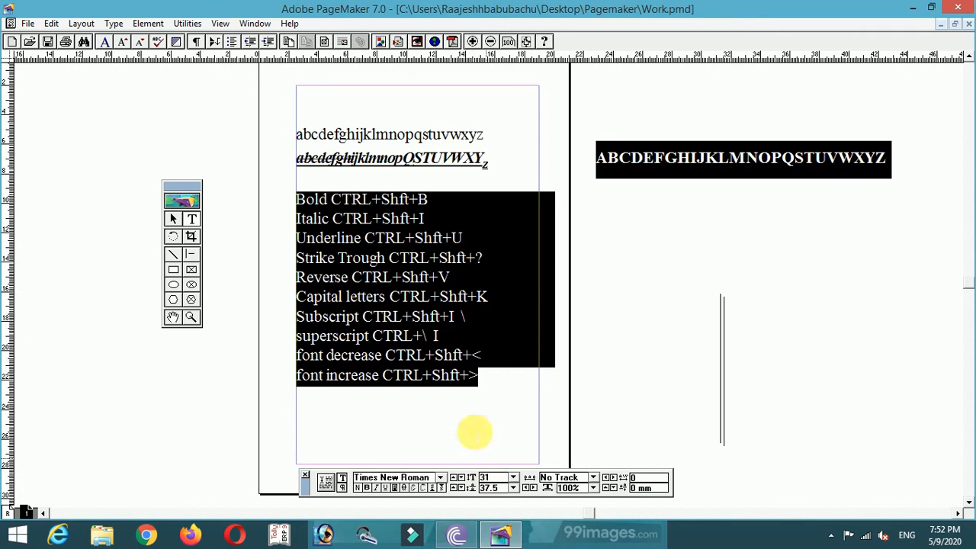
Select the entire shortcut list and make all its text bold.
left_click(394, 355)
left_click_drag(382, 356, 469, 354)
key("ctrl+a")
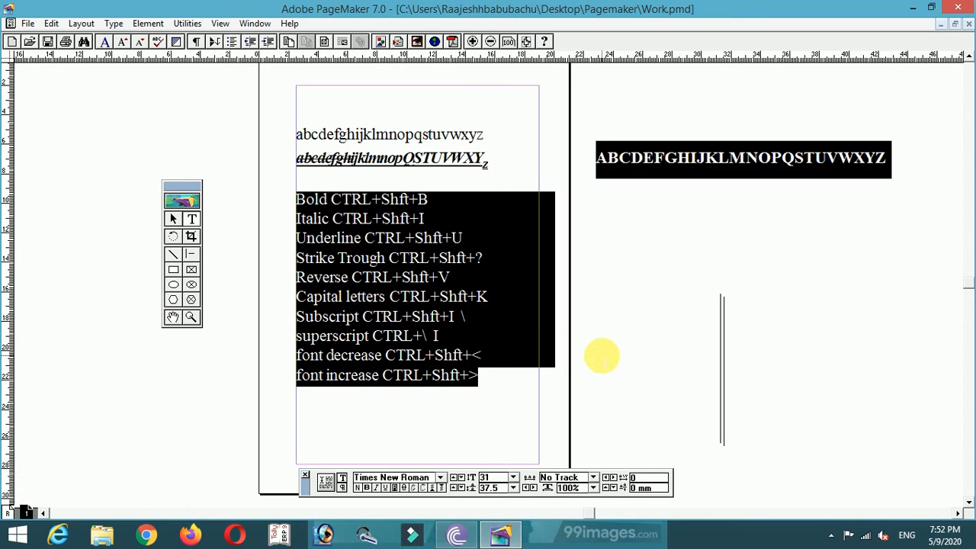
key("ctrl+shift+b")
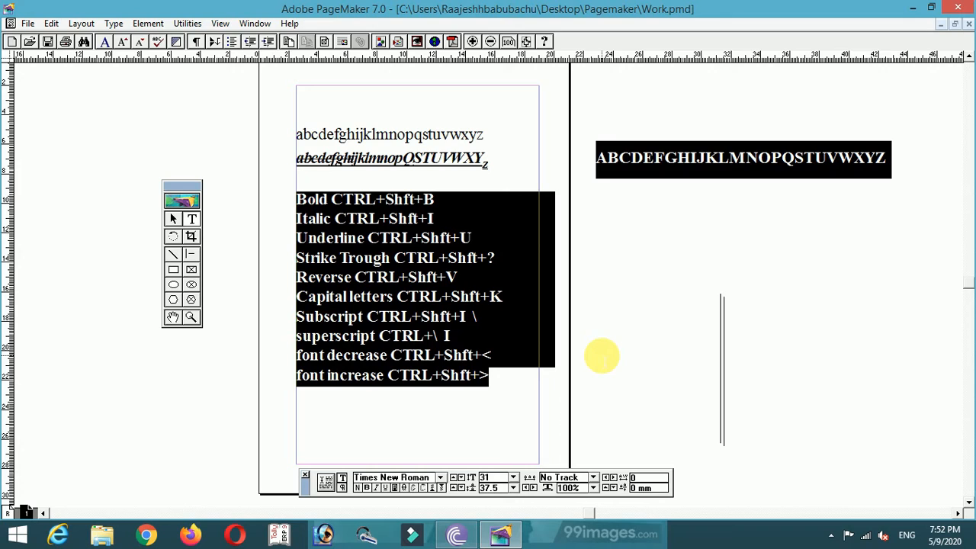
Increase the shortcut list's font size to 39 points and set its leading to Auto.
key("ctrl+shift+greater")
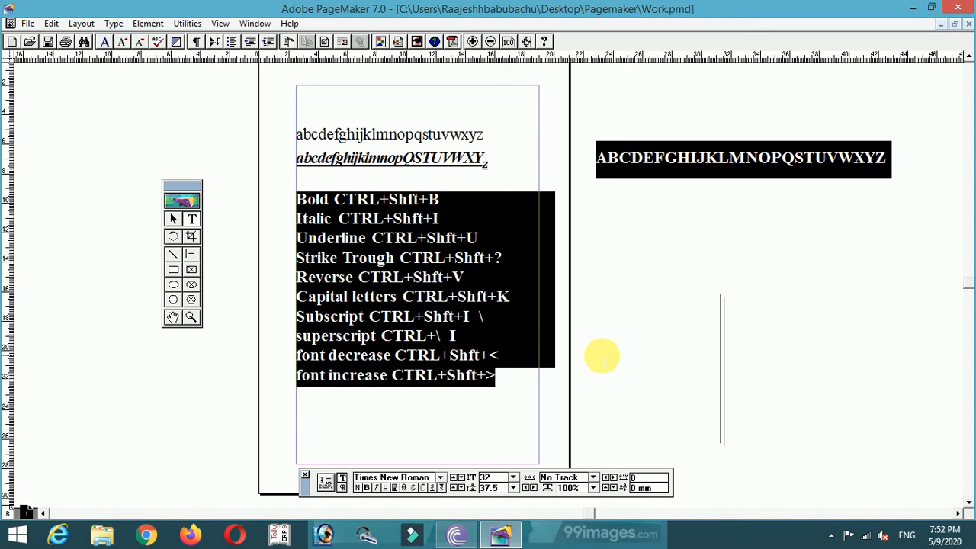
key("ctrl+shift+greater")
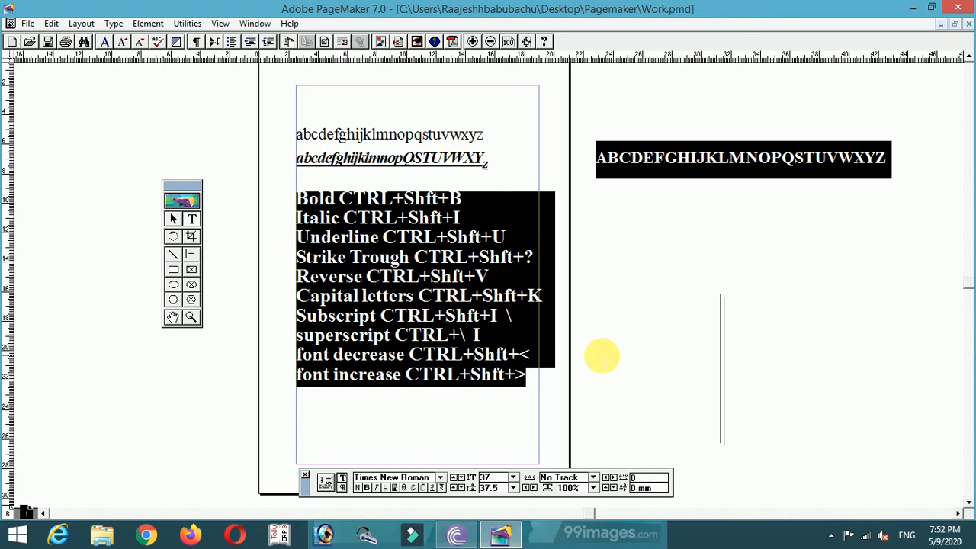
key("ctrl+shift+greater")
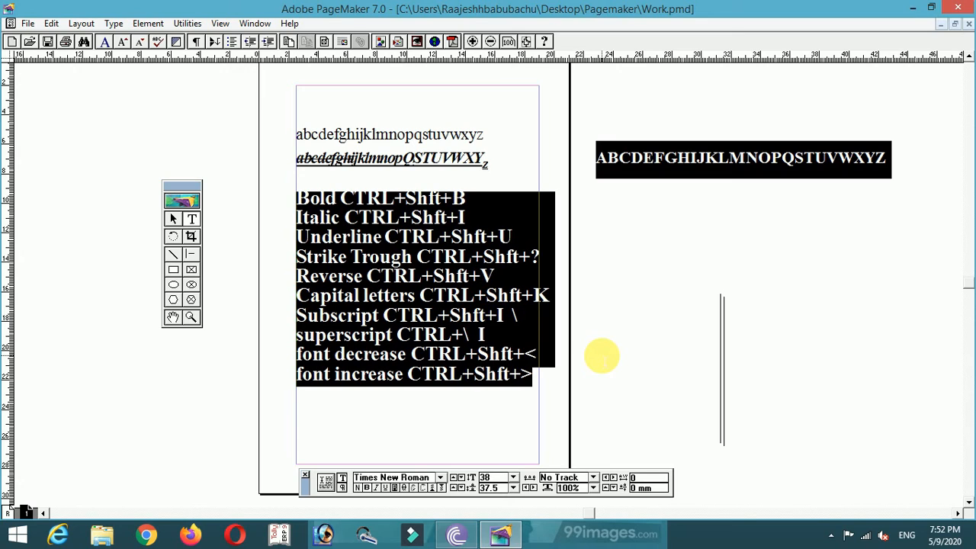
key("ctrl+shift+greater")
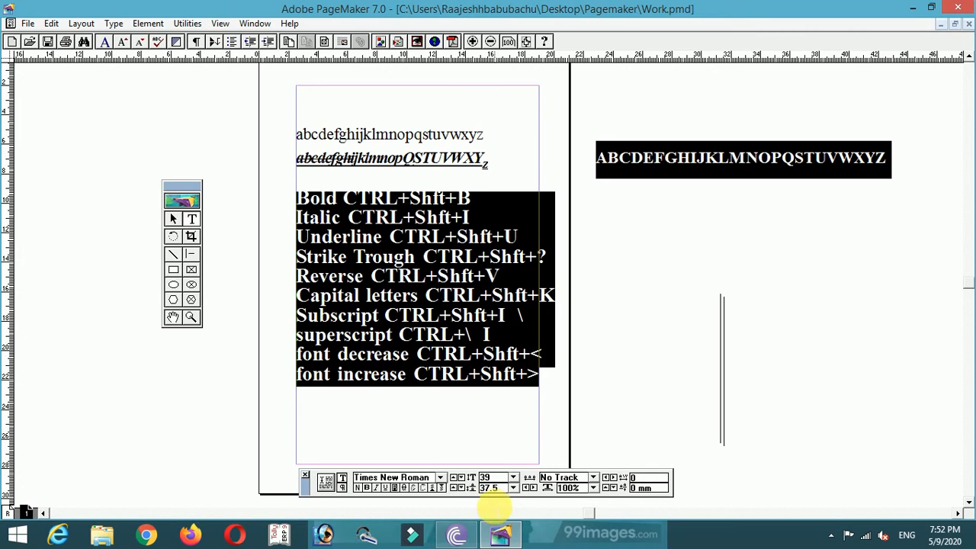
left_click(514, 488)
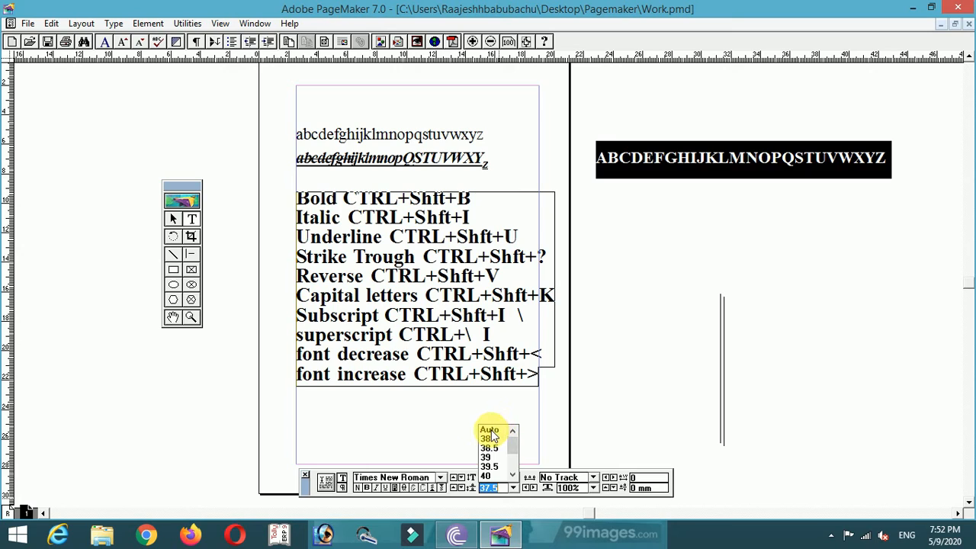
left_click(486, 456)
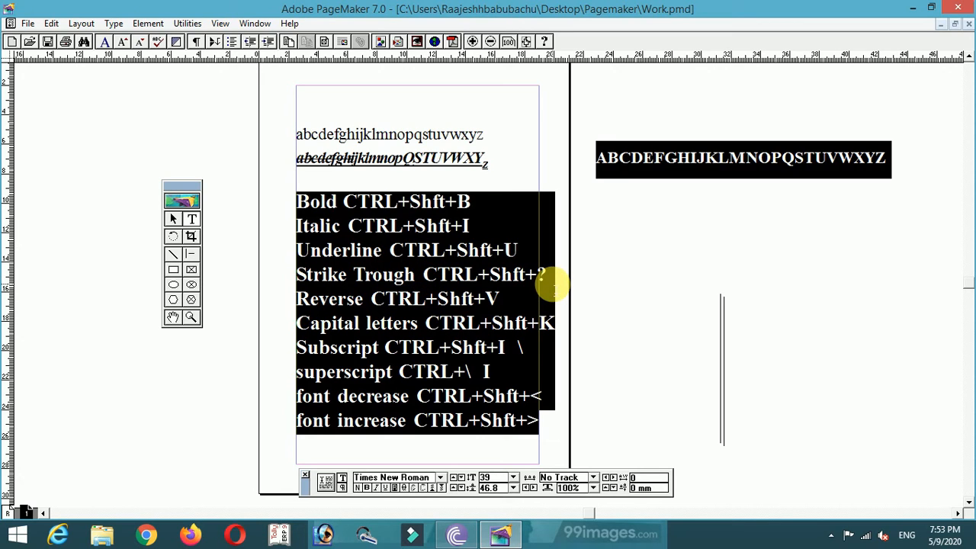
Increase the shortcut list's font size in steps to 43 points.
key("ctrl+shift+greater")
key("ctrl+shift+greater")
key("ctrl+shift+greater")
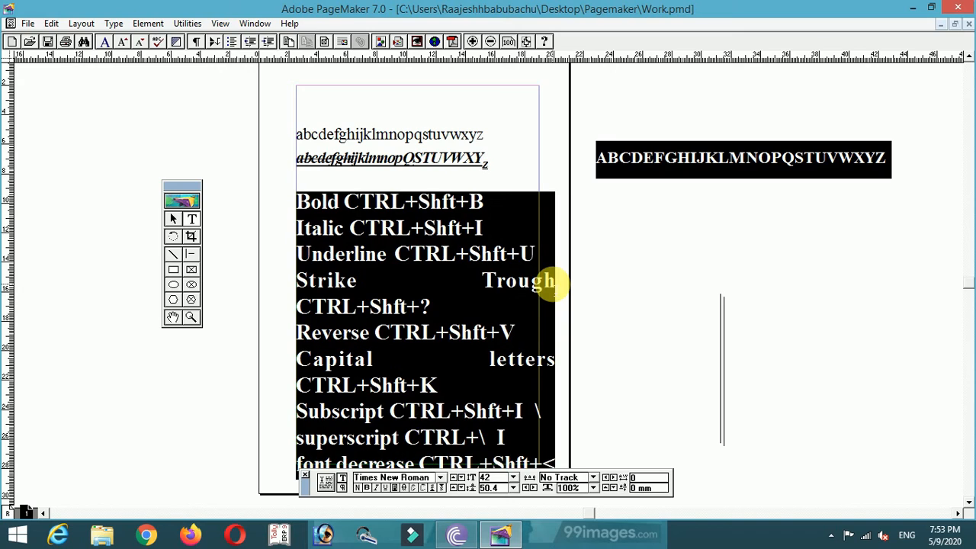
key("ctrl+shift+greater")
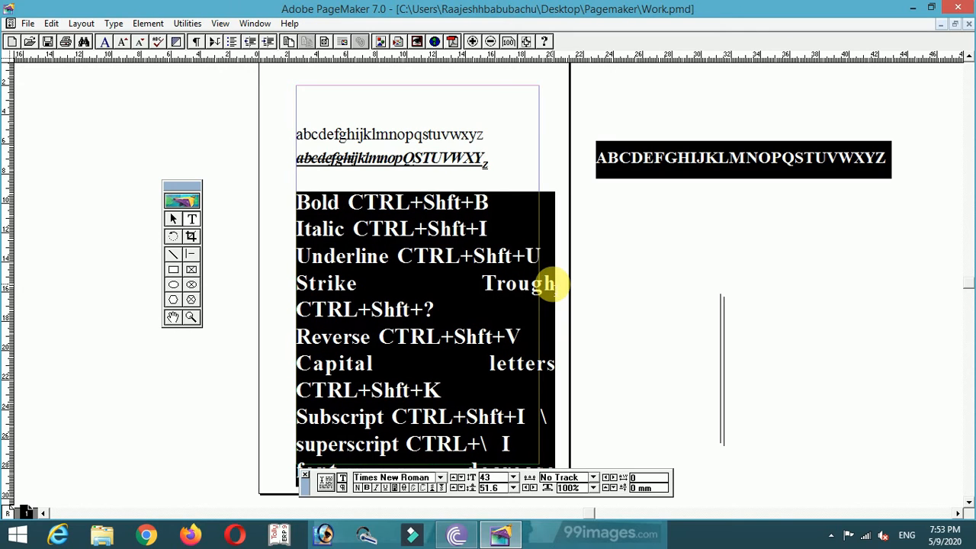
Widen the shortcut list's text block past the page edge to about 221.5 mm, so each shortcut fits on one line.
key("F9")
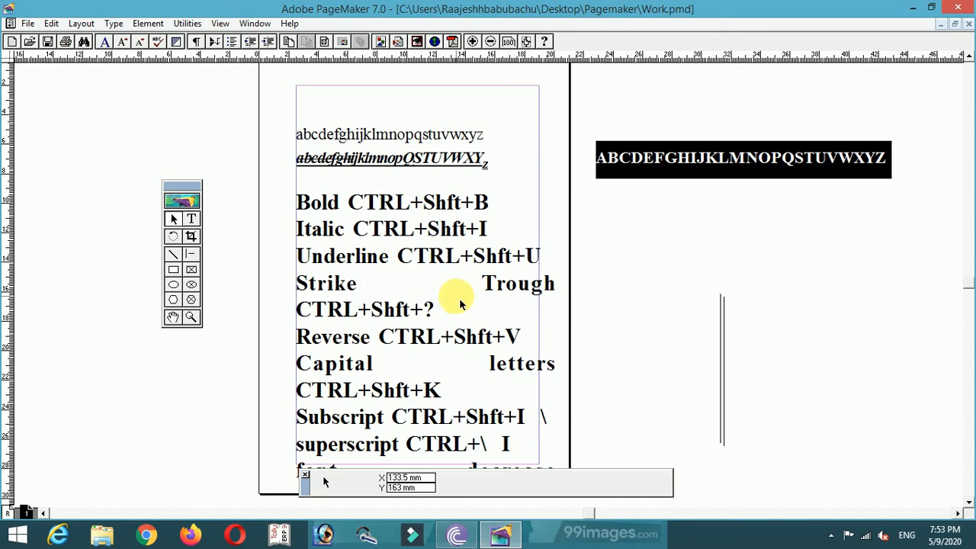
left_click(458, 299)
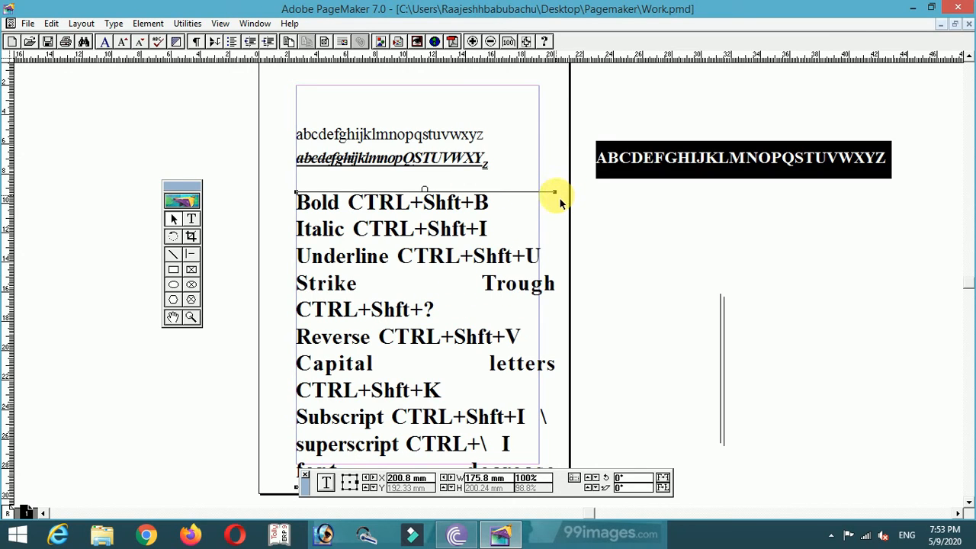
left_click_drag(556, 192, 624, 205)
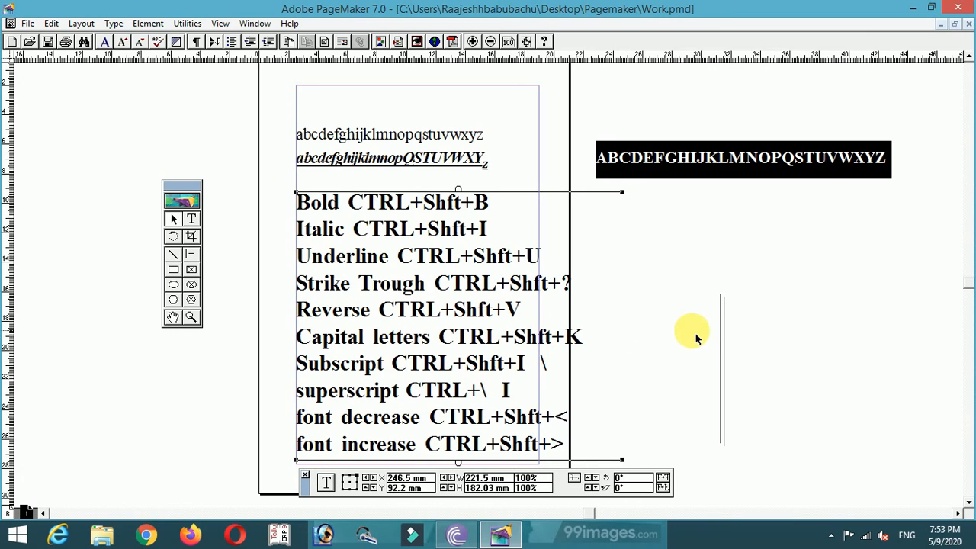
Select all the shortcut list text and decrease its font size in steps to 33 points.
key("shift+alt+F1")
left_click(459, 326)
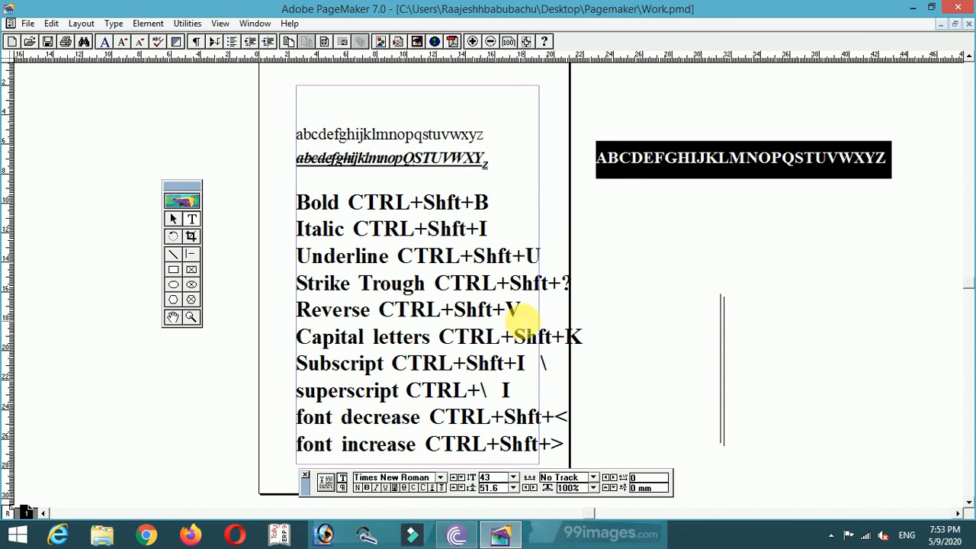
key("ctrl+a")
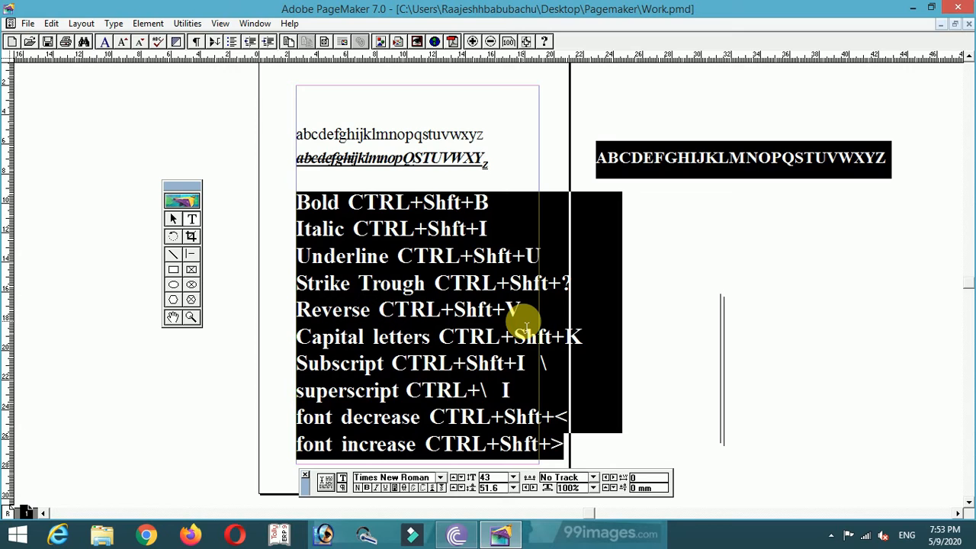
key("ctrl+shift+comma")
key("ctrl+shift+comma")
key("ctrl+shift+comma")
key("ctrl+shift+comma")
key("ctrl+shift+comma")
key("ctrl+shift+comma")
key("ctrl+shift+comma")
key("ctrl+shift+comma")
key("ctrl+shift+comma")
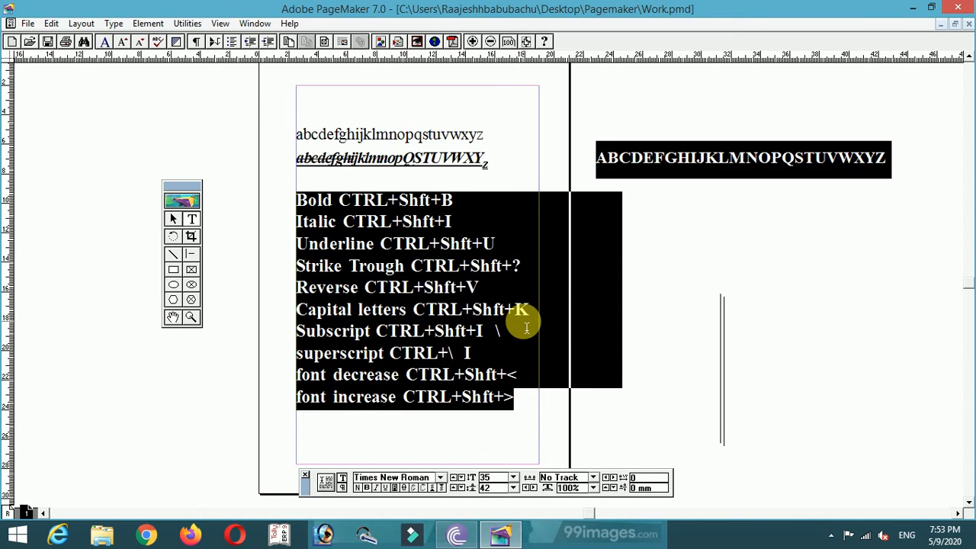
key("ctrl+shift+comma")
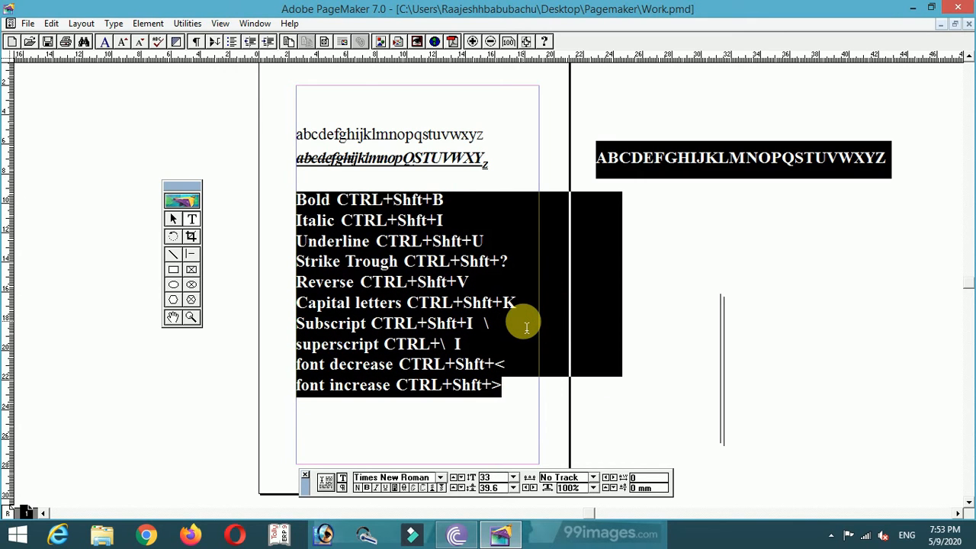
Tighten the shortcut list's leading to 32 points, and reduce it further to 30 points.
key("ctrl+grave")
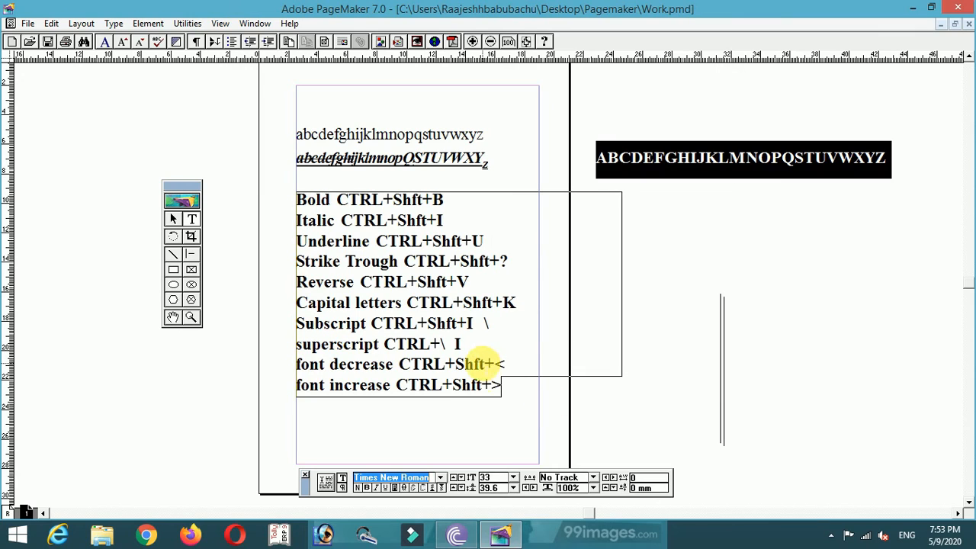
left_click(514, 488)
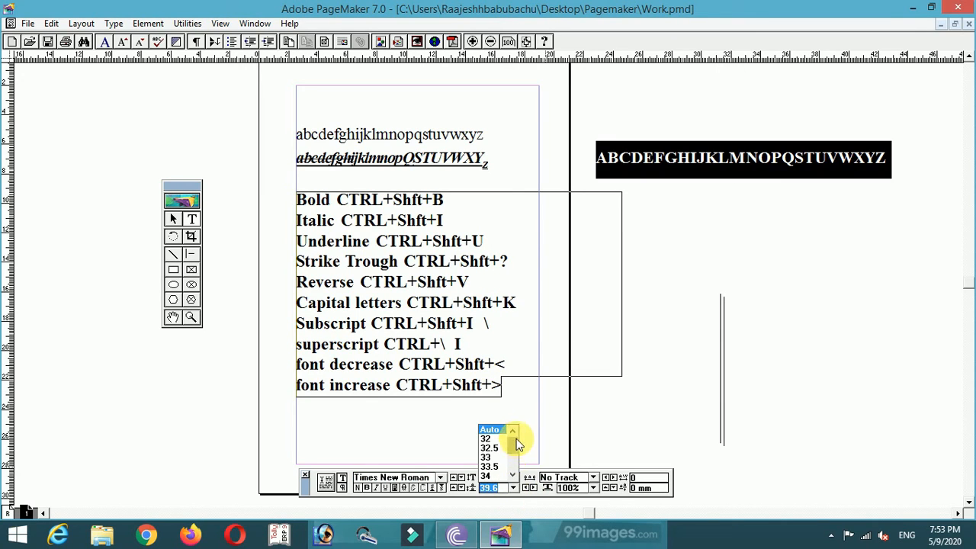
left_click(485, 439)
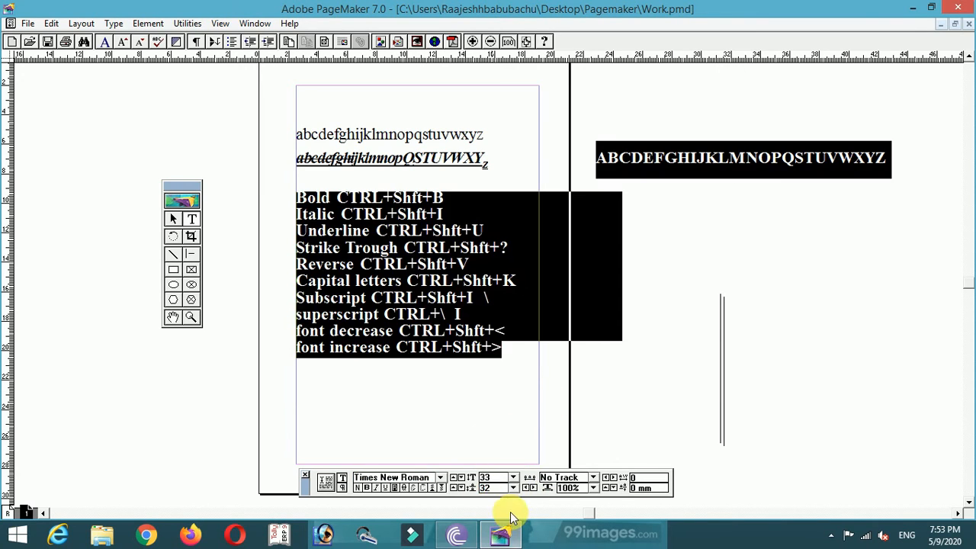
left_click(489, 488)
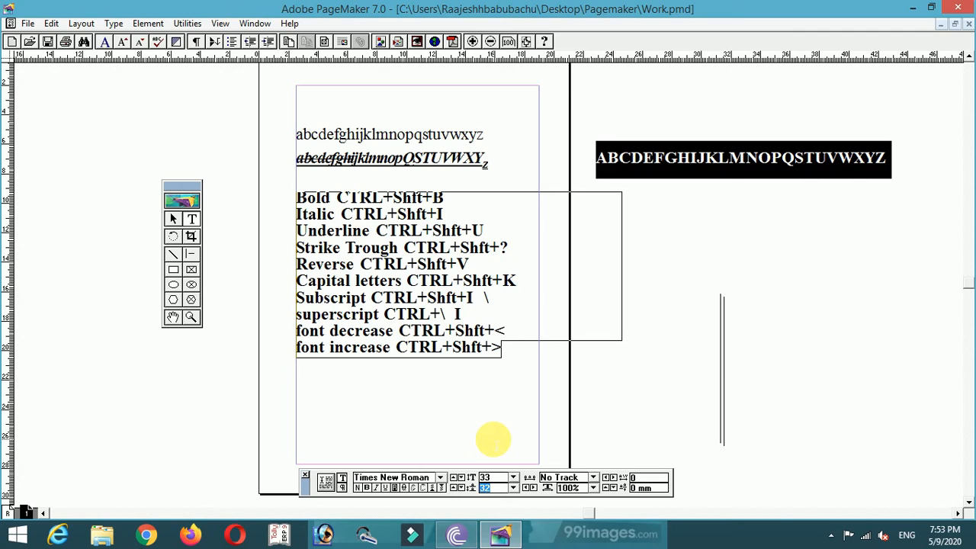
type("30")
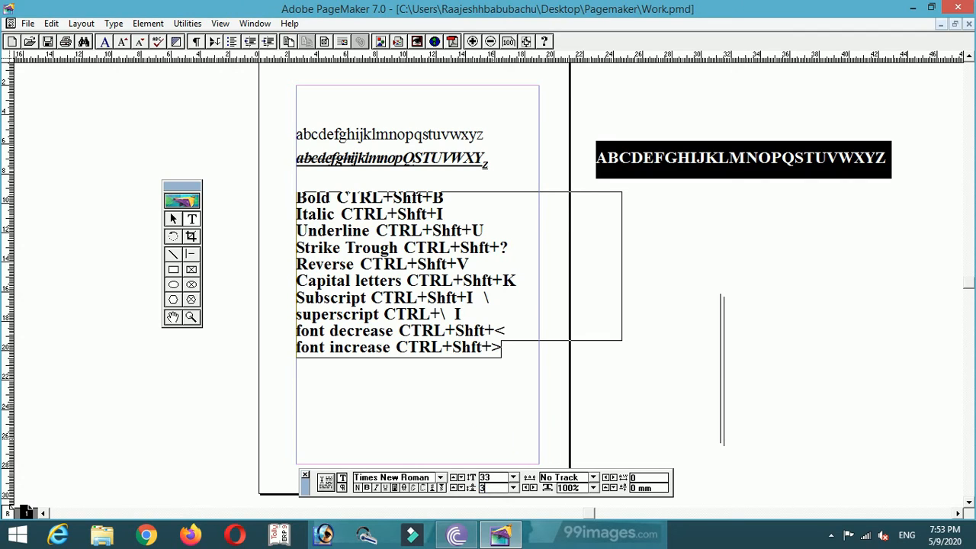
key("Return")
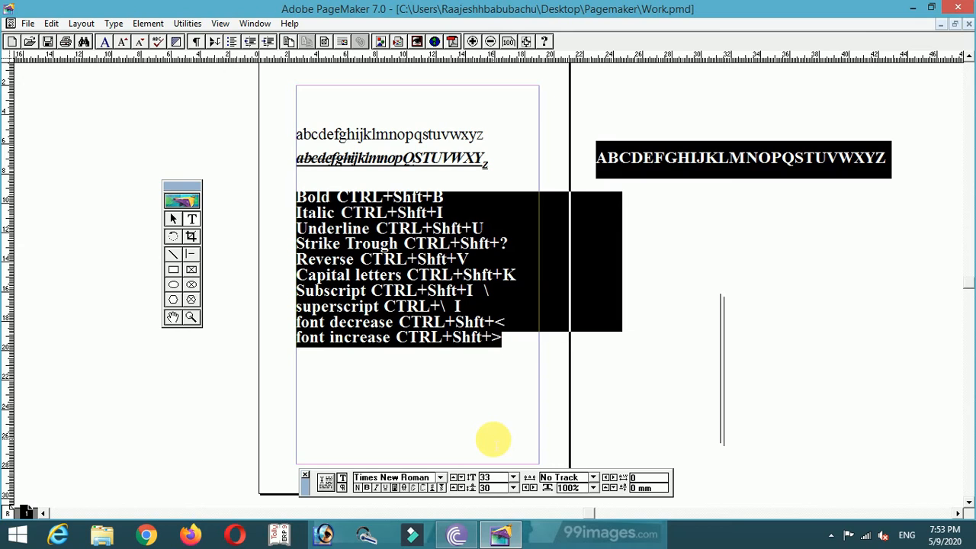
Set the shortcut list's leading to 35 points, and increase it to 66 points.
left_click(512, 487)
left_click_drag(517, 444, 517, 459)
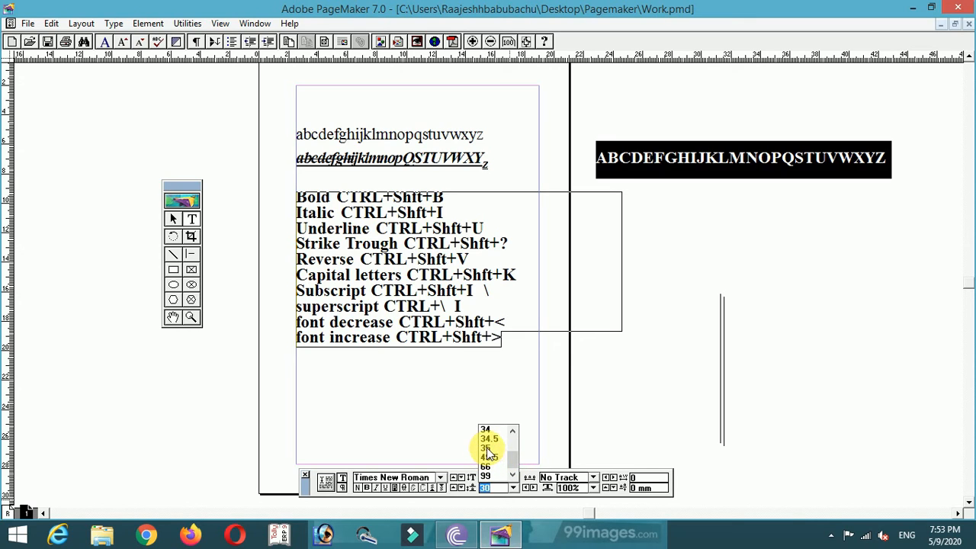
left_click(486, 448)
left_click(512, 488)
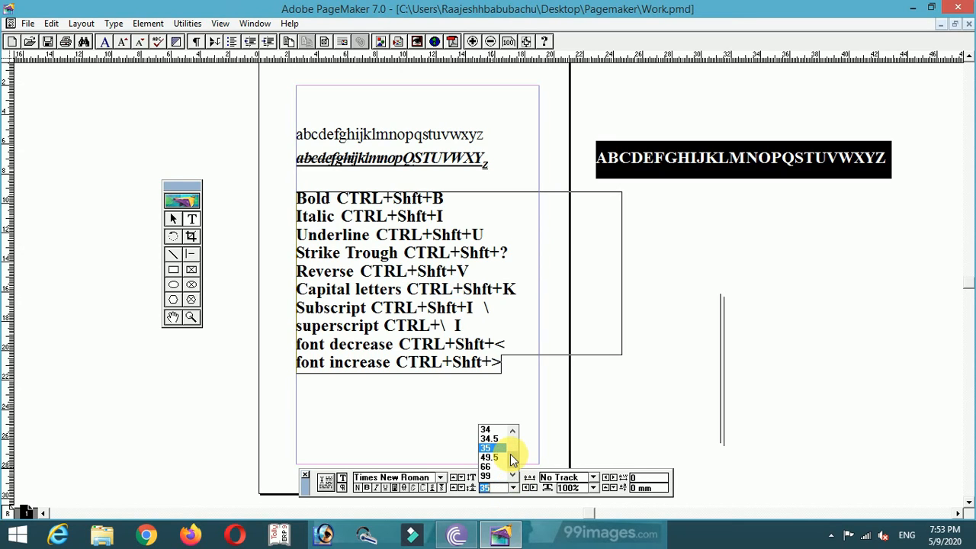
left_click(492, 466)
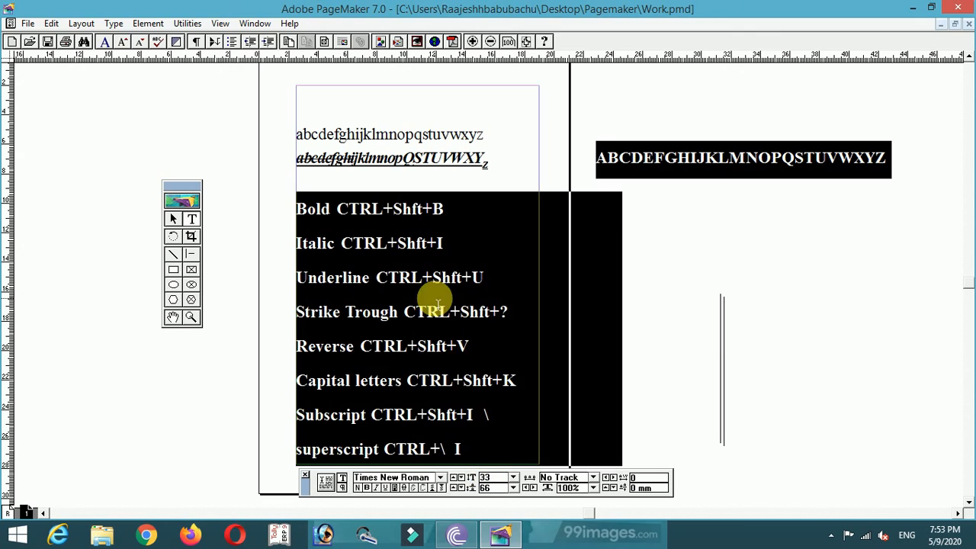
Move the shortcut list block straight up to just below the formatted alphabet line, at Y about 78.9 mm.
left_click(439, 305)
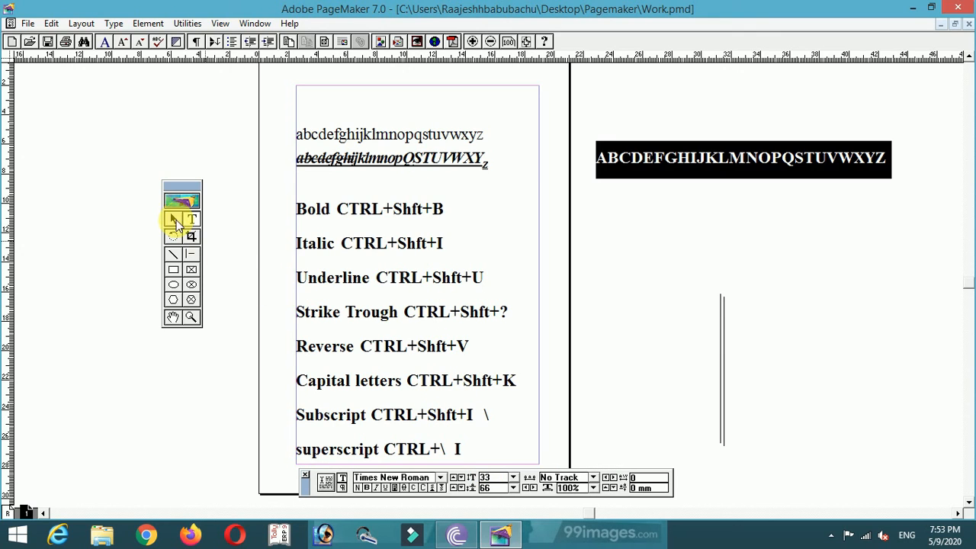
left_click(173, 219)
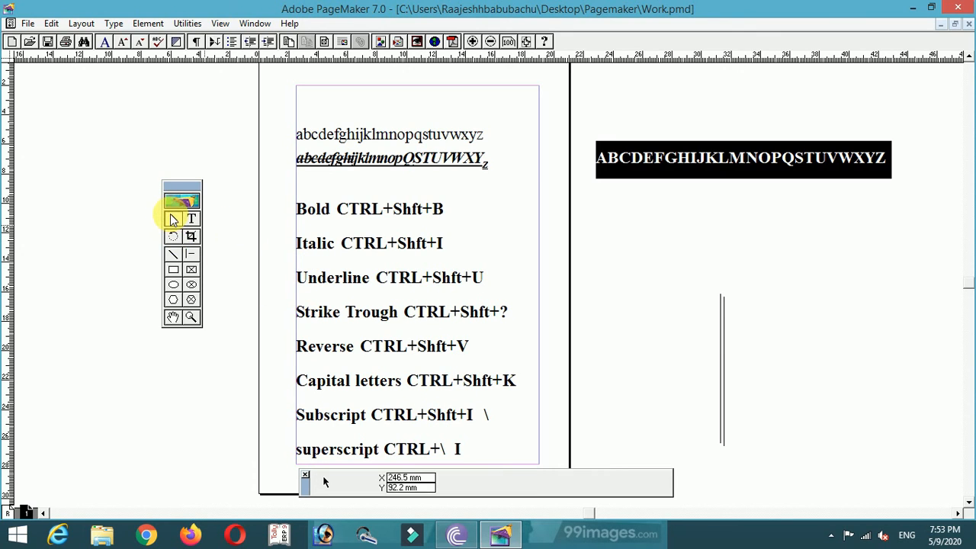
left_click(331, 309)
left_click_drag(369, 299, 369, 299)
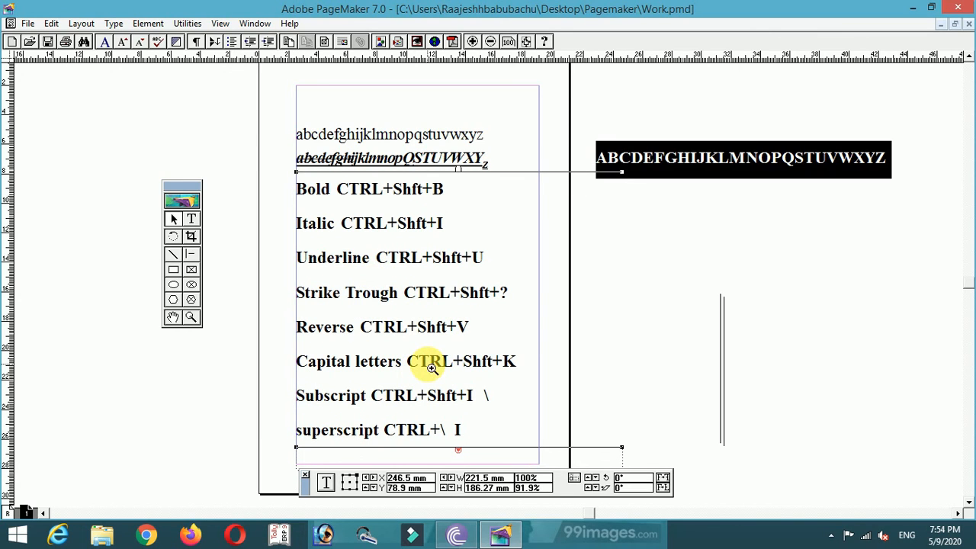
Select all the shortcut list text and try to set its font size to 700 points.
left_click(195, 217)
left_click(478, 311)
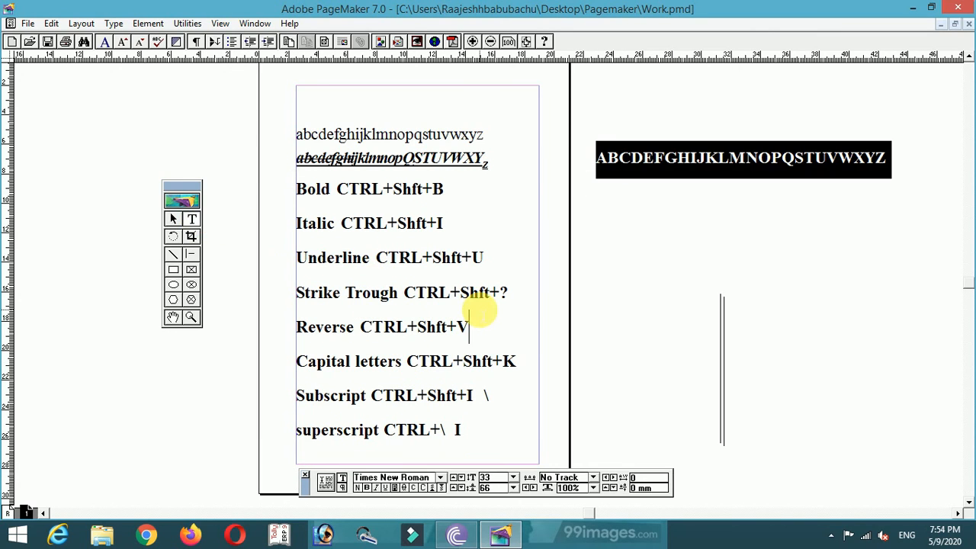
key("ctrl+a")
double_click(501, 481)
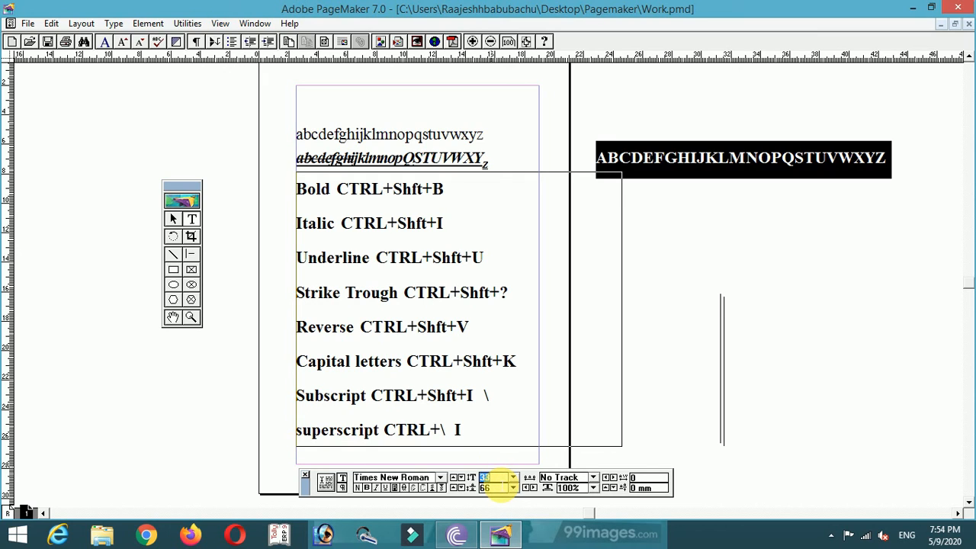
key("BackSpace")
type("700")
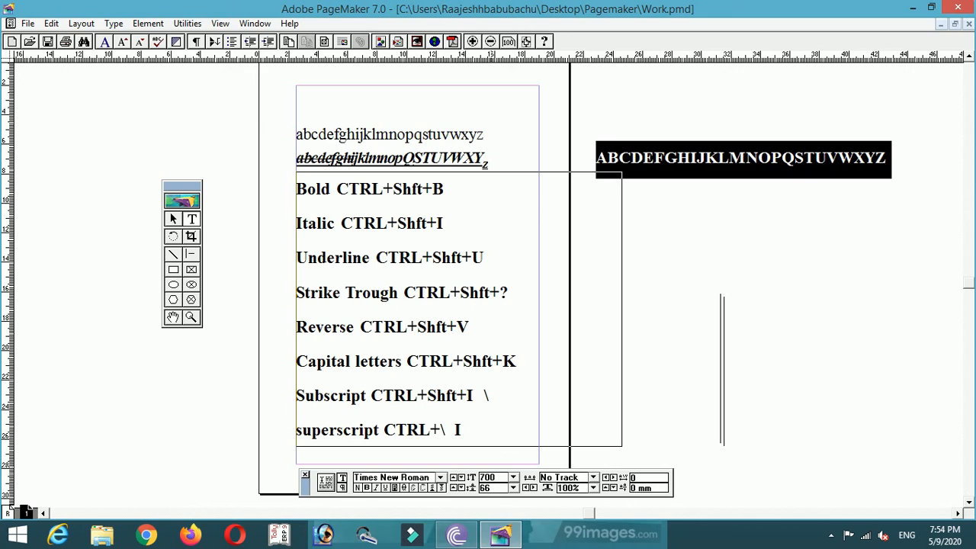
left_click(495, 482)
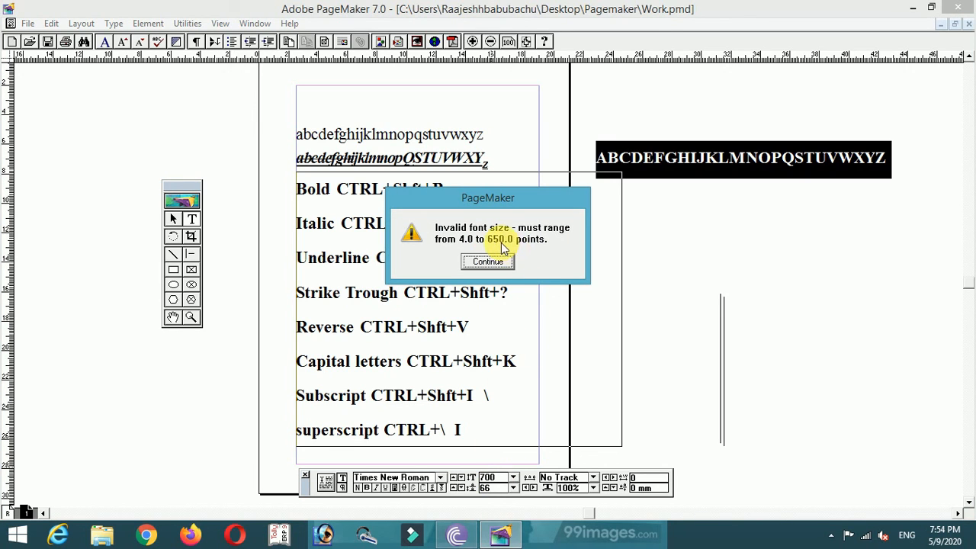
left_click(488, 262)
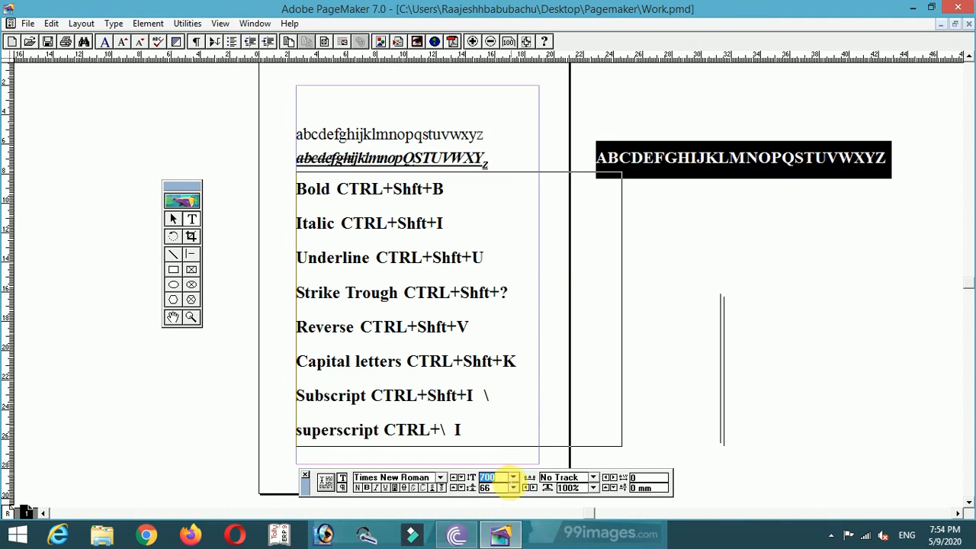
Set the selected shortcut list's font size to 32 points and its leading to 700 points.
type("32")
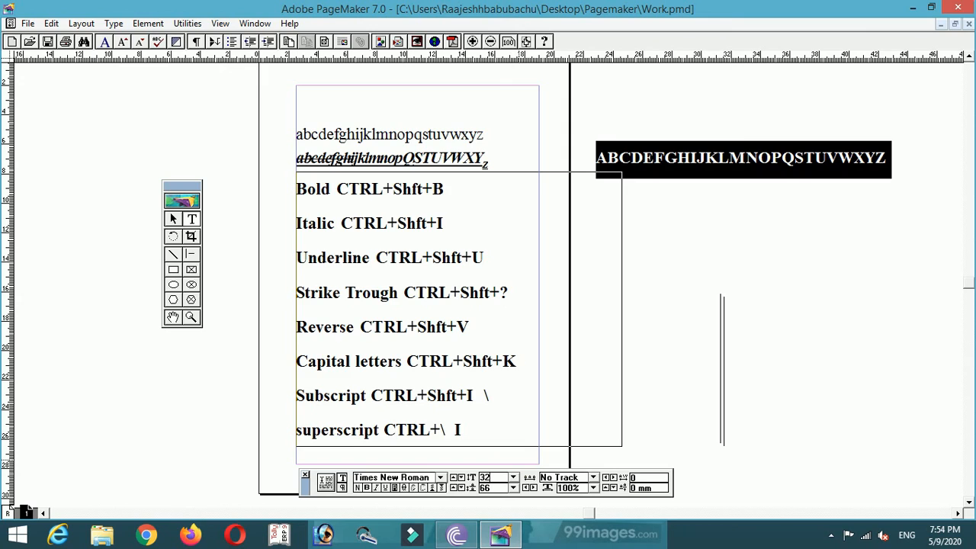
key("Return")
double_click(493, 489)
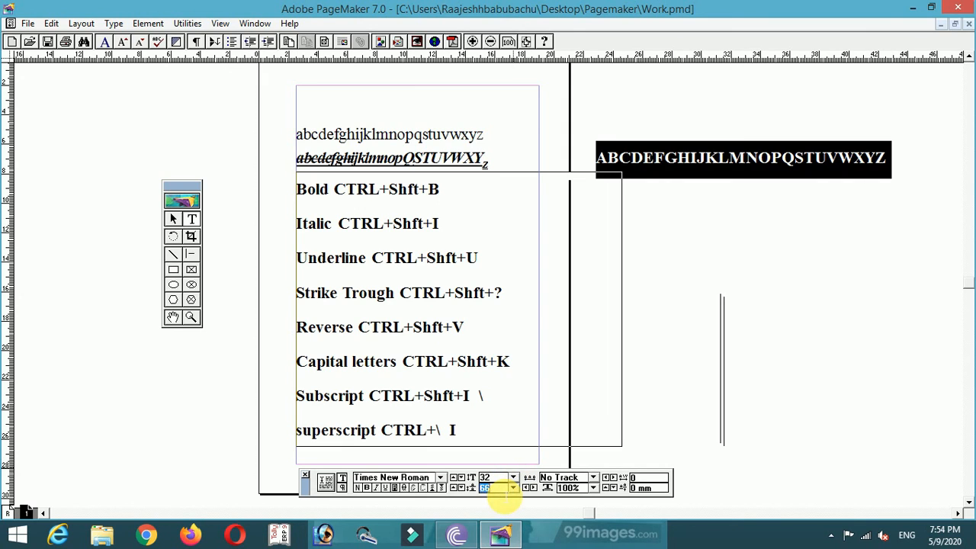
type("700")
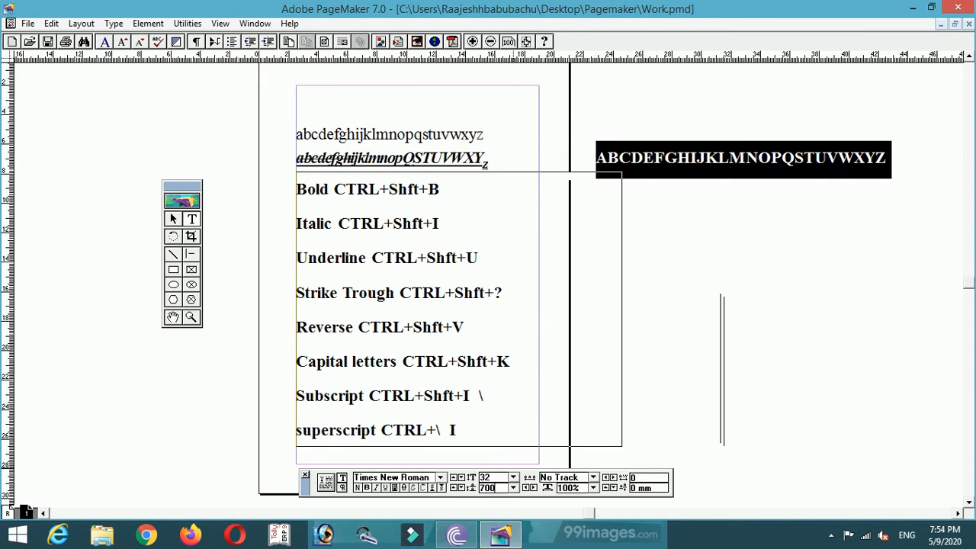
key("Return")
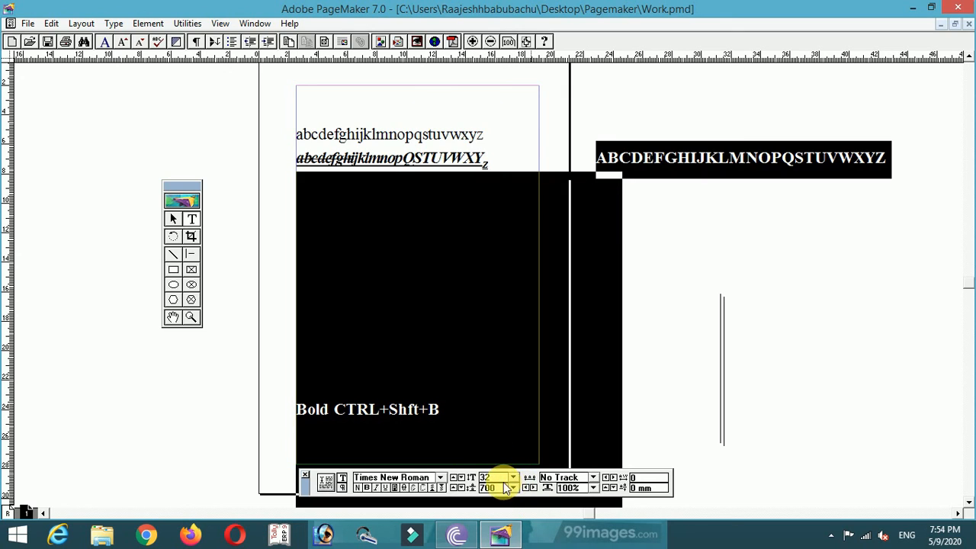
Increase the shortcut list's leading to 1000 points.
left_click(500, 489)
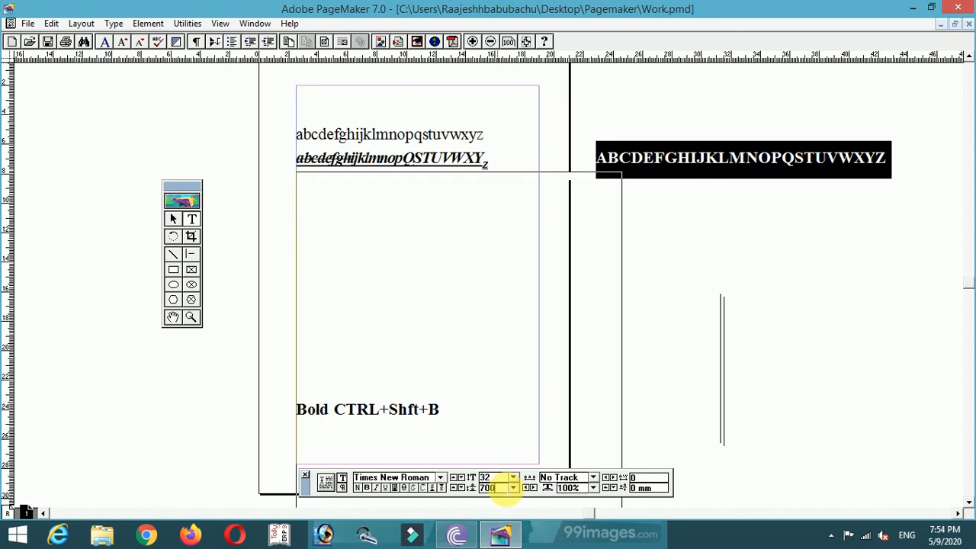
double_click(496, 488)
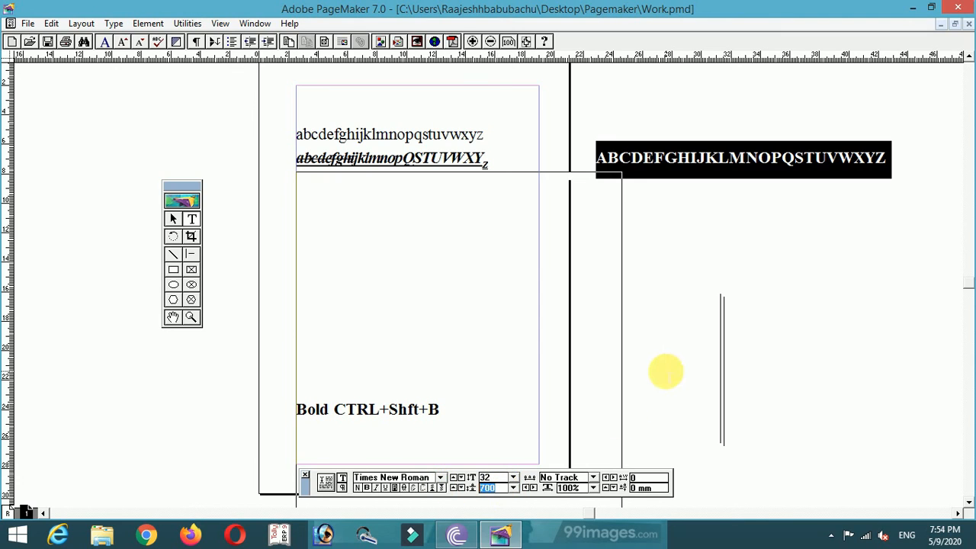
type("1000")
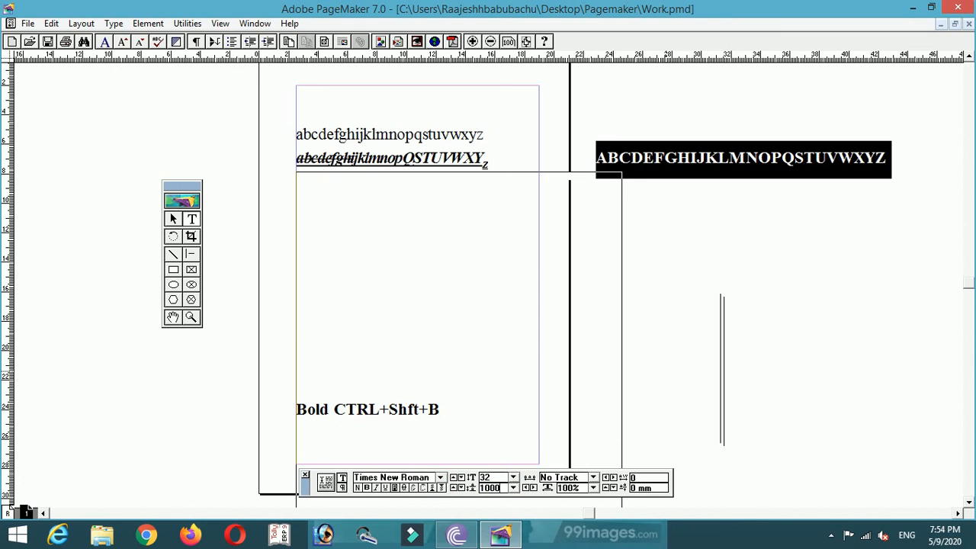
key("Return")
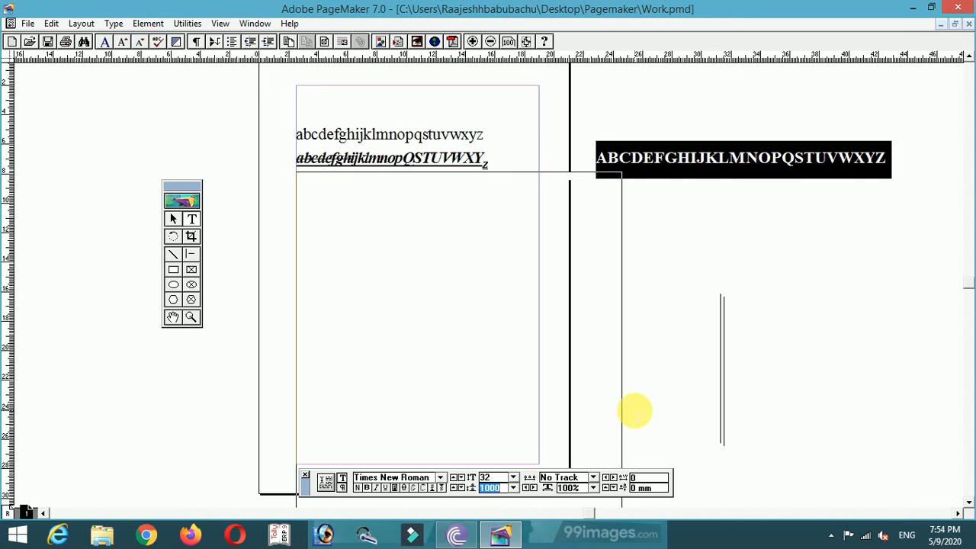
Reduce the shortcut list's leading to 35 points, and increase it to 50 points.
type("35")
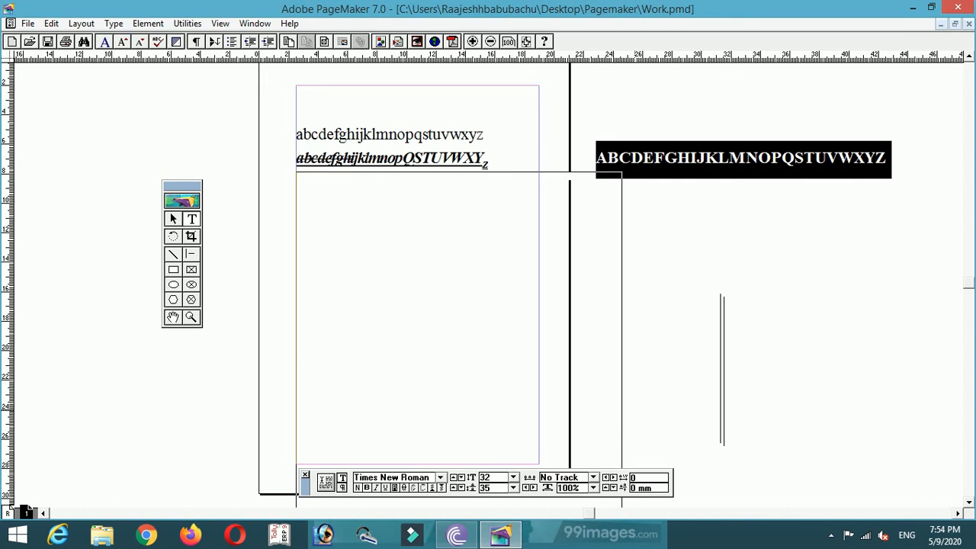
key("Return")
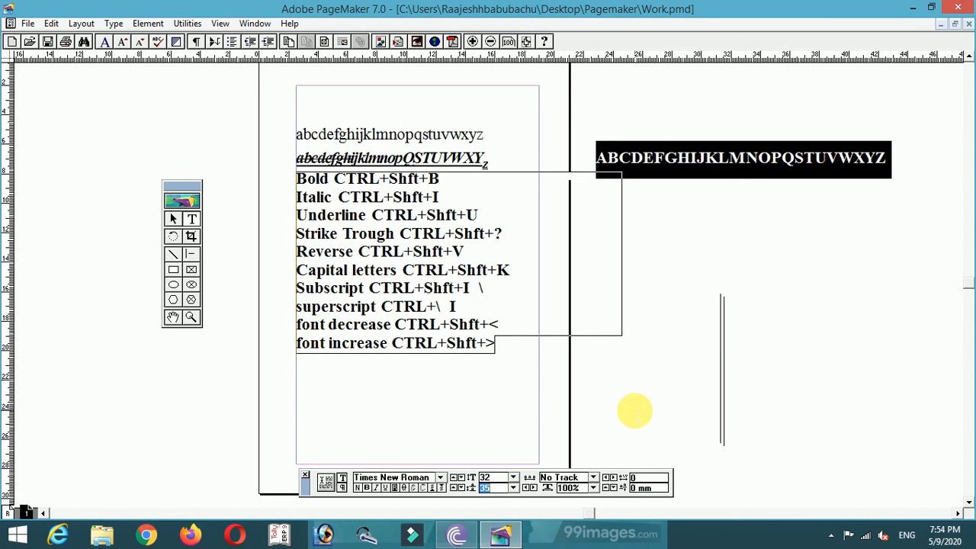
type("50")
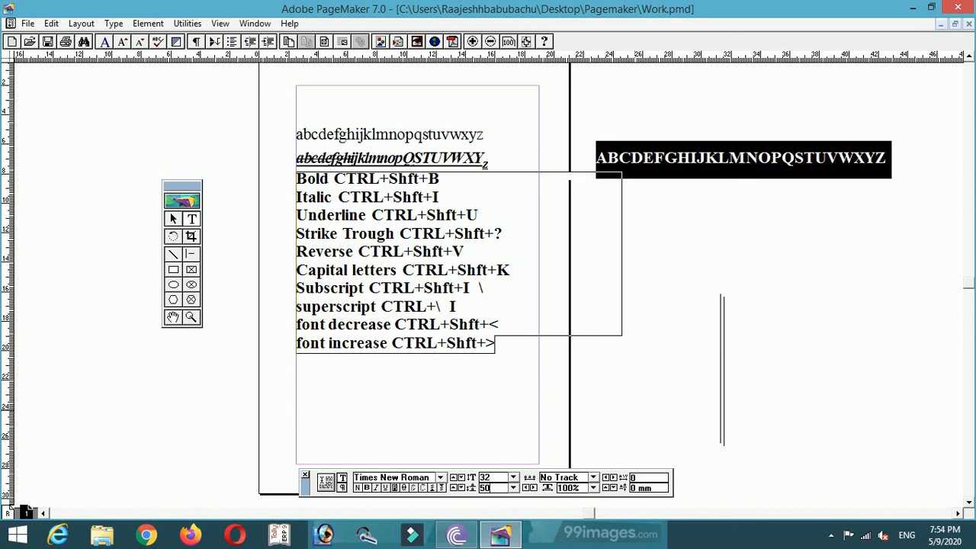
key("Return")
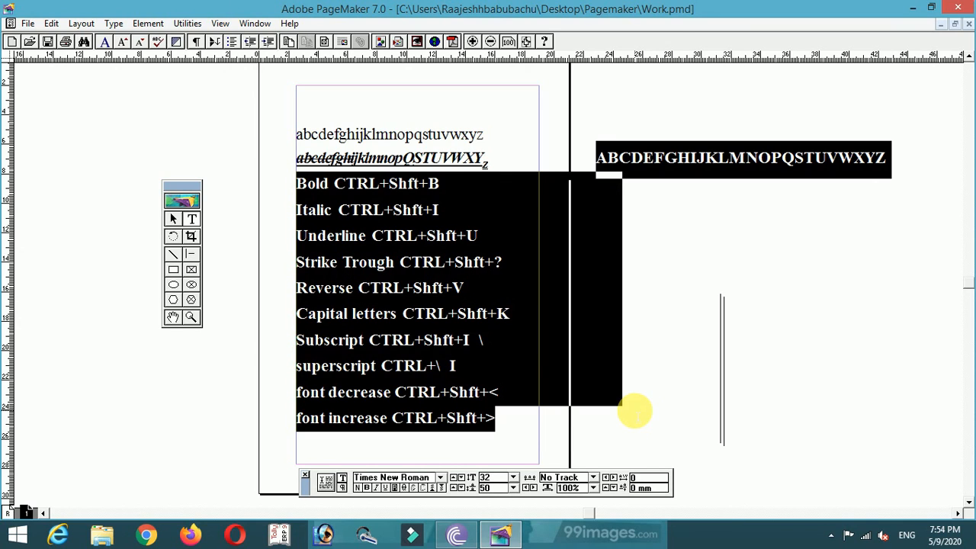